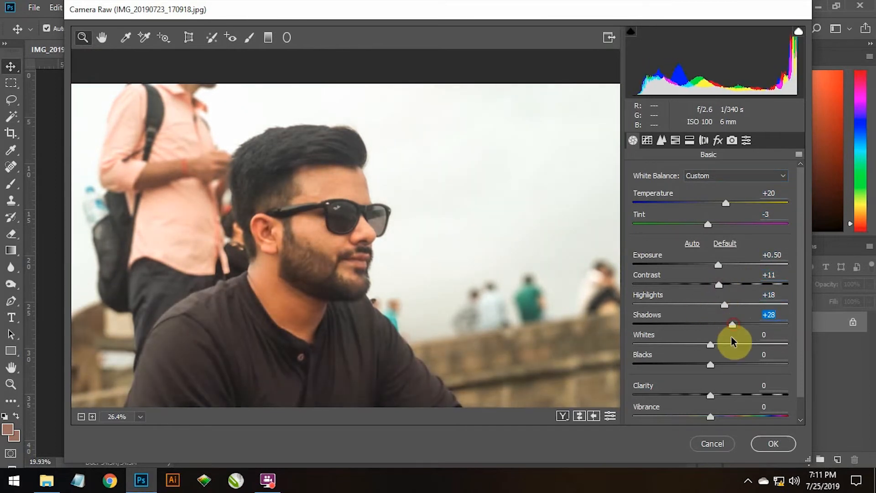
Set Whites to +30, Blacks to +22, Clarity to +22, Vibrance to -8 and Saturation to +6, and apply the Camera Raw adjustments.
{"action": "scroll", "coordinate": [802, 313], "scroll_direction": "down", "scroll_amount": 1}
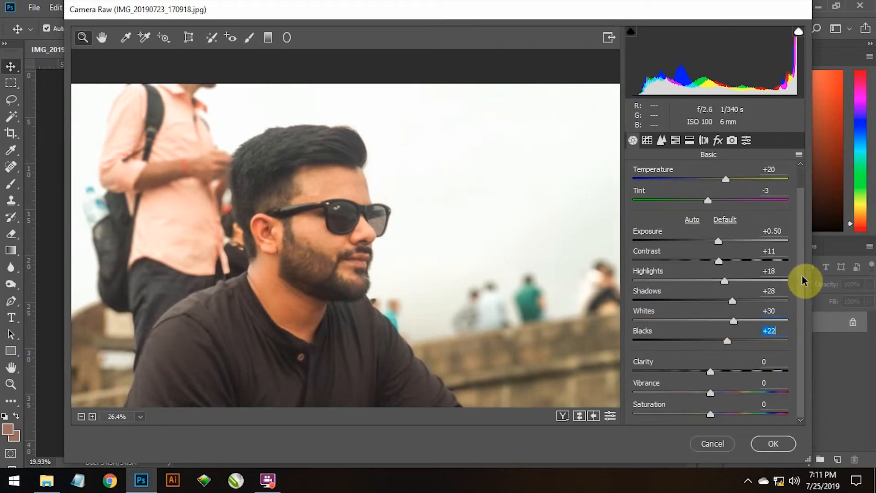
{"action": "left_click_drag", "start_coordinate": [710, 371], "coordinate": [697, 397]}
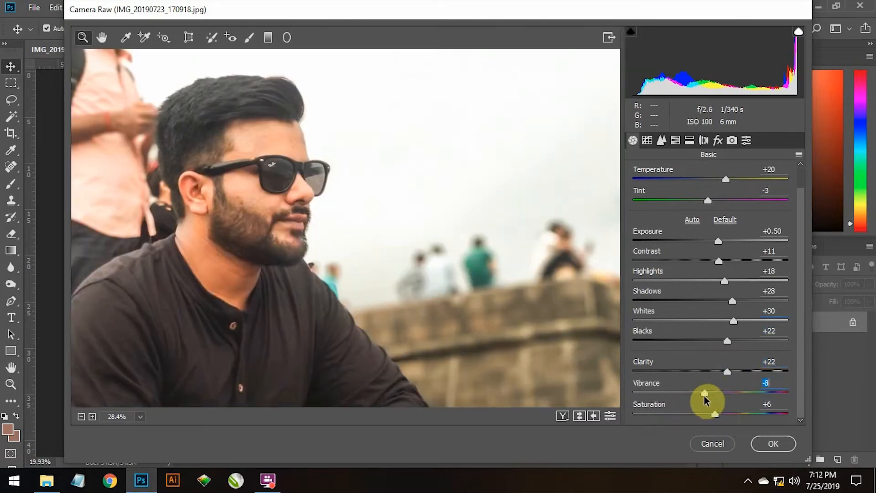
{"action": "left_click", "coordinate": [773, 444]}
Compare the portrait before and after the Camera Raw adjustments, looking closely at the face.
{"action": "key", "text": "z"}
{"action": "key", "text": "ctrl+z"}
{"action": "left_click_drag", "start_coordinate": [329, 168], "coordinate": [416, 211]}
{"action": "key", "text": "ctrl+z"}
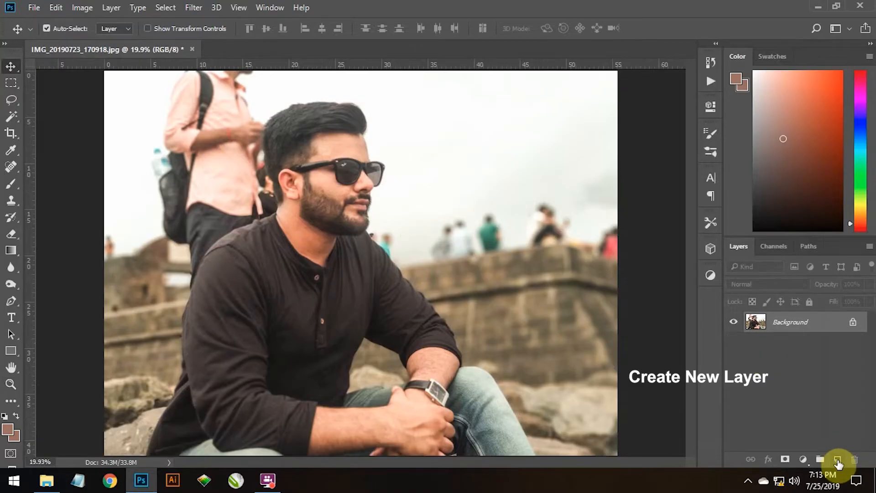
Create a new layer above the background and choose the Brush tool with the Soft Round preset.
{"action": "left_click", "coordinate": [838, 460]}
{"action": "left_click", "coordinate": [12, 184]}
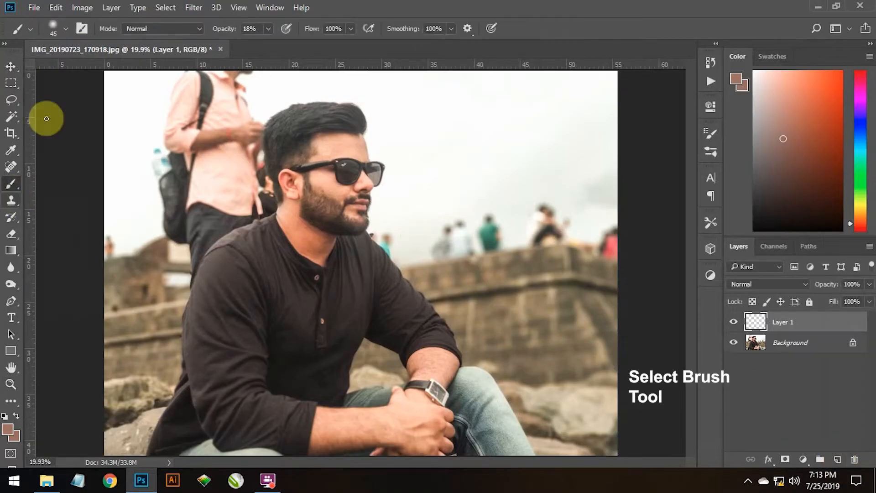
{"action": "left_click", "coordinate": [66, 28]}
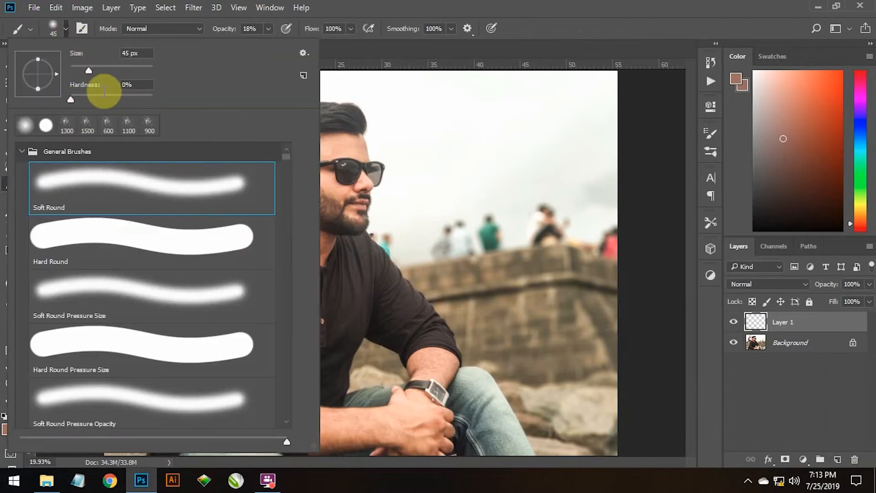
{"action": "left_click", "coordinate": [407, 6]}
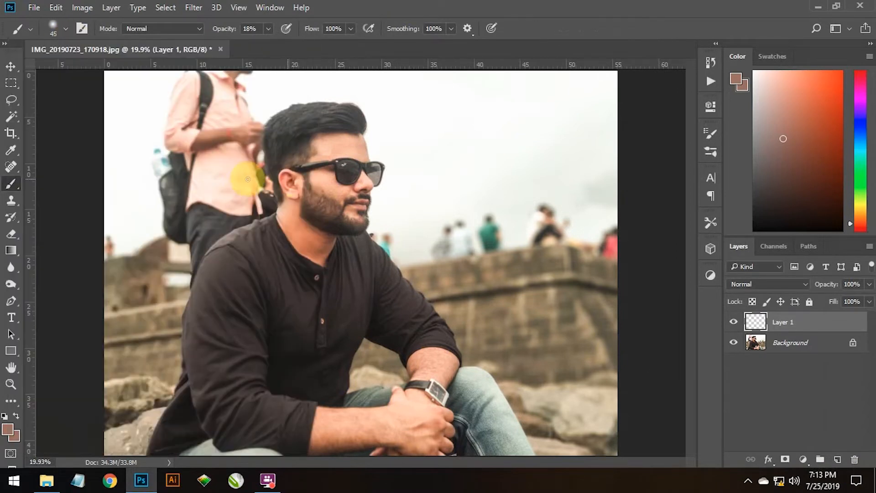
Sample the light skin tone from the man's forehead as the paint colour and set the brush opacity to 5%.
{"action": "key", "text": "ctrl+plus"}
{"action": "key", "text": "ctrl+plus"}
{"action": "key", "text": "ctrl+plus"}
{"action": "left_click_drag", "start_coordinate": [176, 176], "coordinate": [265, 307]}
{"action": "left_click_drag", "start_coordinate": [175, 203], "coordinate": [177, 296]}
{"action": "key", "text": "ctrl+plus"}
{"action": "key", "text": "ctrl+plus"}
{"action": "left_click_drag", "start_coordinate": [429, 211], "coordinate": [349, 307]}
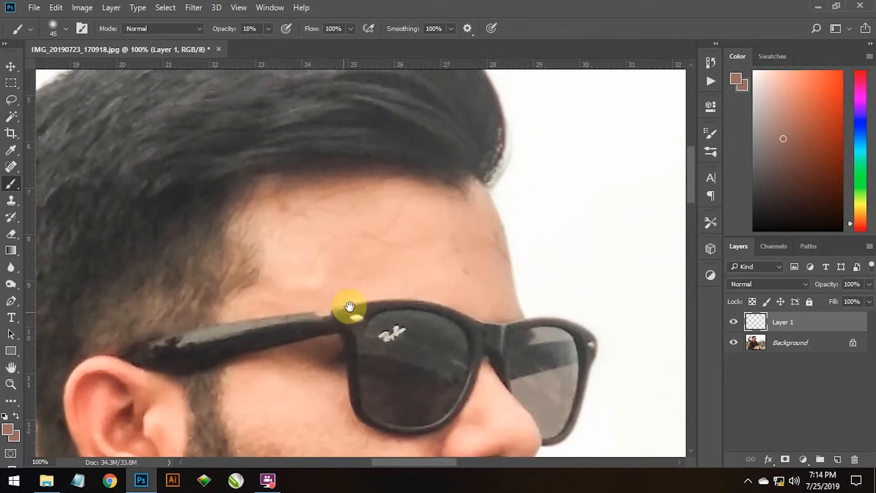
{"action": "left_click", "coordinate": [299, 256], "text": "alt"}
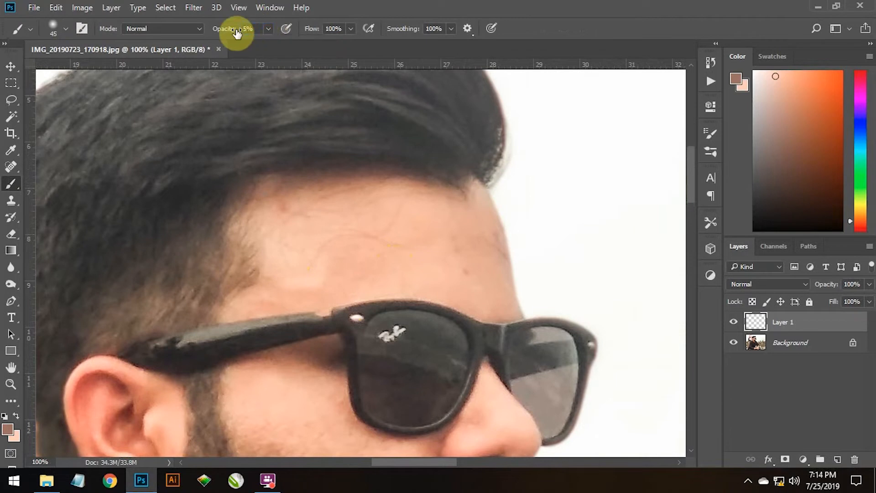
{"action": "key", "text": "Return"}
Paint the sampled skin tone across the whole forehead with an enlarged brush to soften lines and blemishes.
{"action": "key", "text": "bracketright"}
{"action": "key", "text": "bracketright"}
{"action": "key", "text": "bracketright"}
{"action": "key", "text": "bracketright"}
{"action": "key", "text": "bracketright"}
{"action": "mouse_move", "coordinate": [339, 252]}
{"action": "left_mouse_down"}
{"action": "mouse_move", "coordinate": [390, 233]}
{"action": "mouse_move", "coordinate": [339, 248]}
{"action": "mouse_move", "coordinate": [408, 258]}
{"action": "mouse_move", "coordinate": [380, 242]}
{"action": "mouse_move", "coordinate": [417, 224]}
{"action": "left_mouse_up"}
{"action": "mouse_move", "coordinate": [319, 239]}
{"action": "left_mouse_down"}
{"action": "mouse_move", "coordinate": [410, 227]}
{"action": "mouse_move", "coordinate": [326, 257]}
{"action": "left_mouse_up"}
{"action": "left_click_drag", "start_coordinate": [409, 217], "coordinate": [292, 236]}
{"action": "left_click_drag", "start_coordinate": [347, 208], "coordinate": [266, 211]}
{"action": "mouse_move", "coordinate": [269, 210]}
{"action": "left_mouse_down"}
{"action": "mouse_move", "coordinate": [358, 190]}
{"action": "mouse_move", "coordinate": [415, 256]}
{"action": "mouse_move", "coordinate": [445, 248]}
{"action": "mouse_move", "coordinate": [473, 278]}
{"action": "left_mouse_up"}
{"action": "left_click_drag", "start_coordinate": [461, 224], "coordinate": [493, 280]}
Blend the middle of the forehead and the skin beside the temple hairline, varying the brush between 80 and 50 px.
{"action": "key", "text": "bracketleft"}
{"action": "key", "text": "bracketleft"}
{"action": "key", "text": "bracketleft"}
{"action": "key", "text": "bracketleft"}
{"action": "key", "text": "bracketleft"}
{"action": "key", "text": "bracketright"}
{"action": "key", "text": "bracketright"}
{"action": "key", "text": "bracketright"}
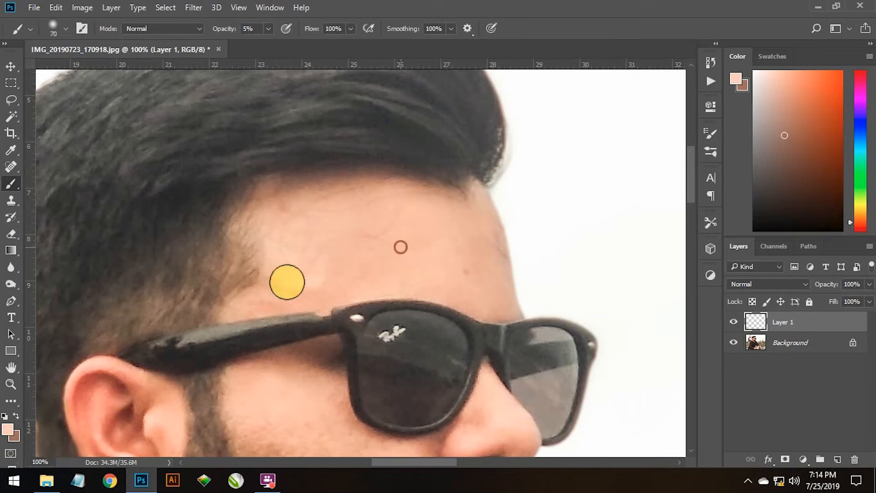
{"action": "key", "text": "bracketright"}
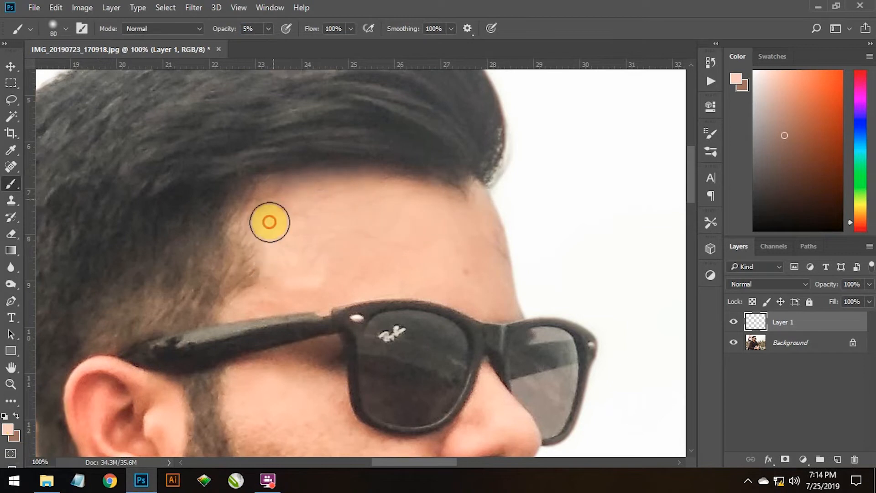
{"action": "key", "text": "bracketleft"}
{"action": "key", "text": "bracketleft"}
{"action": "key", "text": "bracketleft"}
{"action": "key", "text": "bracketleft"}
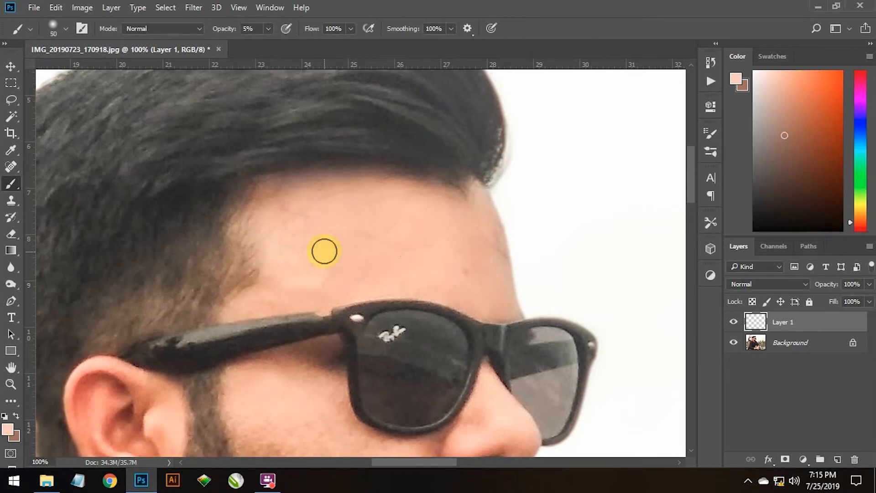
Even out the forehead from hairline to brow with a larger brush, and the strip above the sunglasses with a 40 px brush.
{"action": "key", "text": "bracketright"}
{"action": "key", "text": "bracketright"}
{"action": "key", "text": "bracketright"}
{"action": "key", "text": "bracketright"}
{"action": "mouse_move", "coordinate": [426, 197]}
{"action": "left_mouse_down"}
{"action": "mouse_move", "coordinate": [466, 223]}
{"action": "mouse_move", "coordinate": [472, 277]}
{"action": "left_mouse_up"}
{"action": "left_click_drag", "start_coordinate": [474, 280], "coordinate": [374, 245]}
{"action": "left_click_drag", "start_coordinate": [328, 286], "coordinate": [409, 223]}
{"action": "mouse_move", "coordinate": [321, 195]}
{"action": "left_mouse_down"}
{"action": "mouse_move", "coordinate": [414, 193]}
{"action": "mouse_move", "coordinate": [477, 234]}
{"action": "mouse_move", "coordinate": [502, 290]}
{"action": "mouse_move", "coordinate": [493, 235]}
{"action": "left_mouse_up"}
{"action": "key", "text": "bracketleft"}
{"action": "key", "text": "bracketleft"}
{"action": "key", "text": "bracketleft"}
{"action": "key", "text": "bracketleft"}
{"action": "mouse_move", "coordinate": [489, 283]}
{"action": "left_mouse_down"}
{"action": "mouse_move", "coordinate": [498, 303]}
{"action": "mouse_move", "coordinate": [457, 304]}
{"action": "left_mouse_up"}
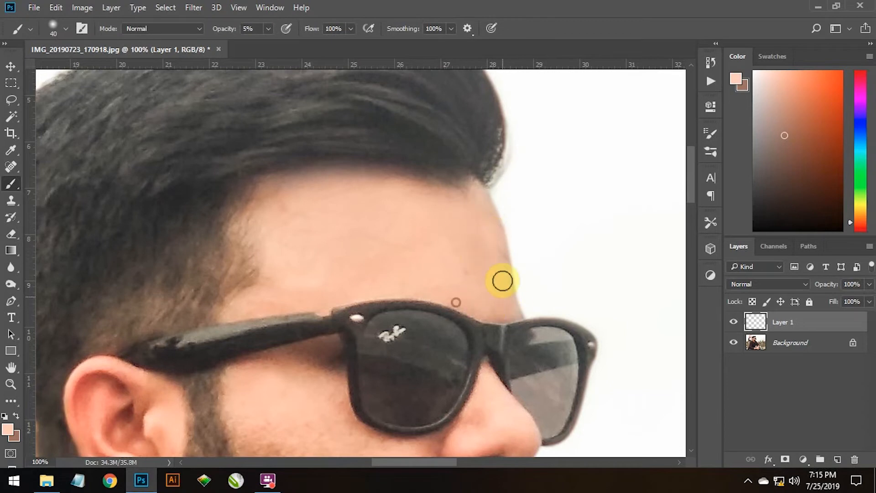
Smooth the upper forehead with a 90 px brush and touch up the spot above the sunglasses' bridge with a 60 px brush.
{"action": "key", "text": "ctrl+minus"}
{"action": "key", "text": "ctrl+minus"}
{"action": "key", "text": "ctrl+minus"}
{"action": "key", "text": "ctrl+plus"}
{"action": "key", "text": "ctrl+plus"}
{"action": "key", "text": "ctrl+plus"}
{"action": "mouse_move", "coordinate": [447, 229]}
{"action": "left_mouse_down"}
{"action": "mouse_move", "coordinate": [475, 260]}
{"action": "mouse_move", "coordinate": [476, 167]}
{"action": "left_mouse_up"}
{"action": "key", "text": "bracketright"}
{"action": "key", "text": "bracketright"}
{"action": "key", "text": "bracketright"}
{"action": "mouse_move", "coordinate": [306, 211]}
{"action": "left_mouse_down"}
{"action": "mouse_move", "coordinate": [306, 150]}
{"action": "mouse_move", "coordinate": [437, 144]}
{"action": "left_mouse_up"}
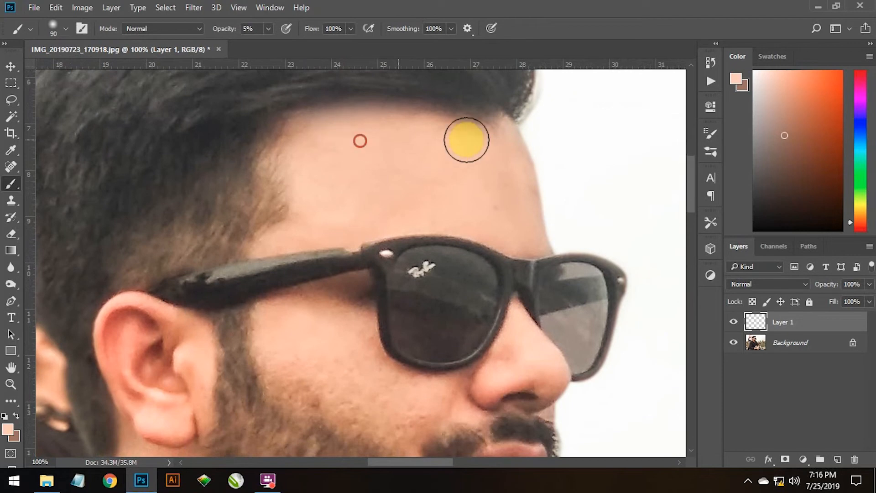
{"action": "key", "text": "bracketleft"}
{"action": "key", "text": "bracketleft"}
{"action": "key", "text": "bracketleft"}
{"action": "left_click", "coordinate": [502, 214]}
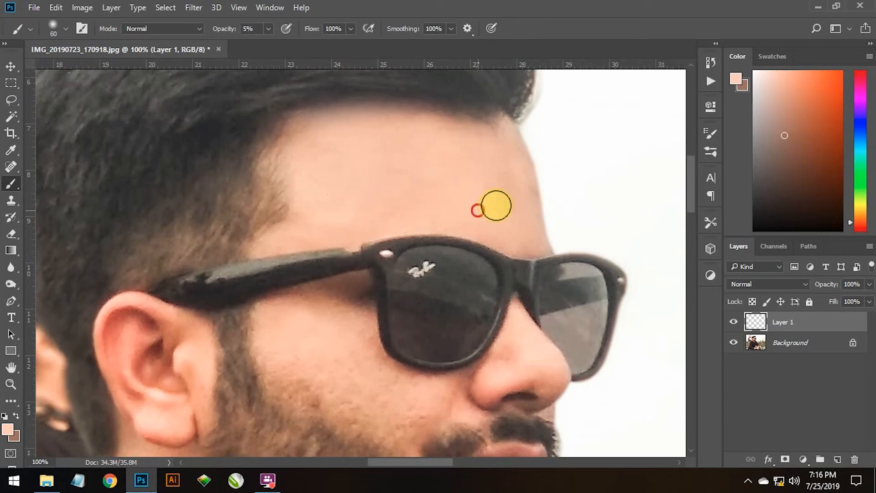
Raise the brush opacity to 8% and paint skin tone over the outer forehead and along the hairline.
{"action": "type", "text": "8"}
{"action": "left_click_drag", "start_coordinate": [468, 171], "coordinate": [500, 175]}
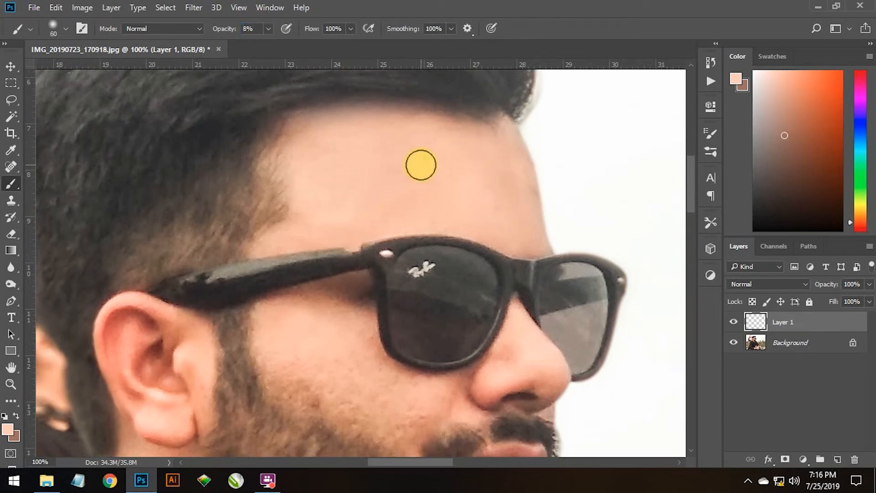
{"action": "left_click_drag", "start_coordinate": [471, 121], "coordinate": [497, 140]}
{"action": "left_click_drag", "start_coordinate": [432, 128], "coordinate": [477, 137]}
{"action": "left_click_drag", "start_coordinate": [307, 121], "coordinate": [440, 121]}
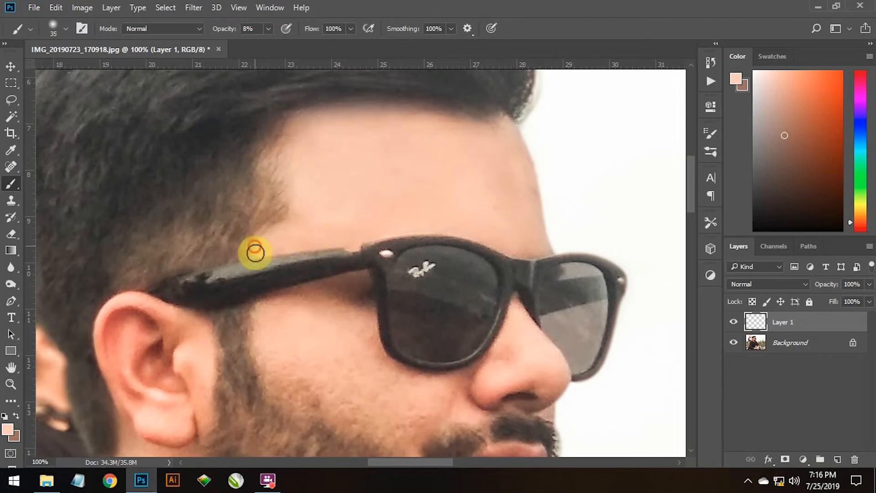
Smooth the skin above the sunglasses' arm, the central forehead and its outer edge, comparing the result with the paint layer hidden.
{"action": "key", "text": "bracketright"}
{"action": "key", "text": "bracketright"}
{"action": "left_click_drag", "start_coordinate": [268, 241], "coordinate": [347, 241]}
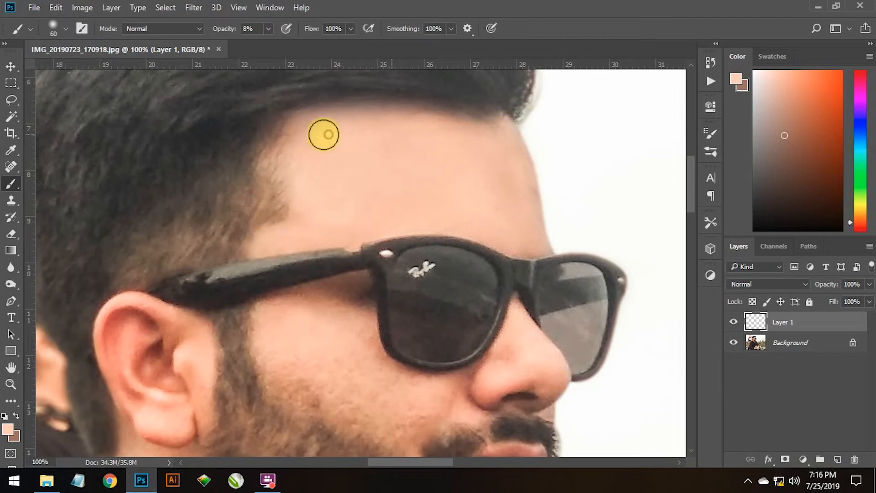
{"action": "left_click_drag", "start_coordinate": [410, 148], "coordinate": [484, 147]}
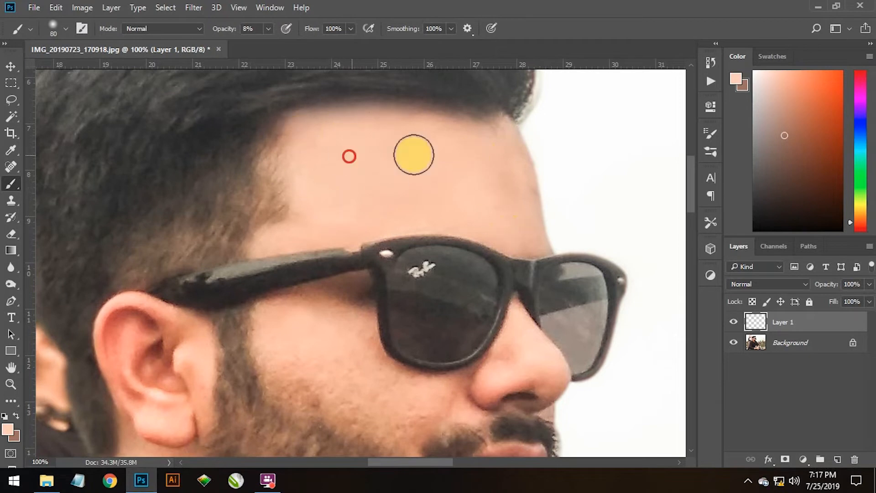
{"action": "left_click", "coordinate": [733, 322]}
{"action": "left_click", "coordinate": [734, 322]}
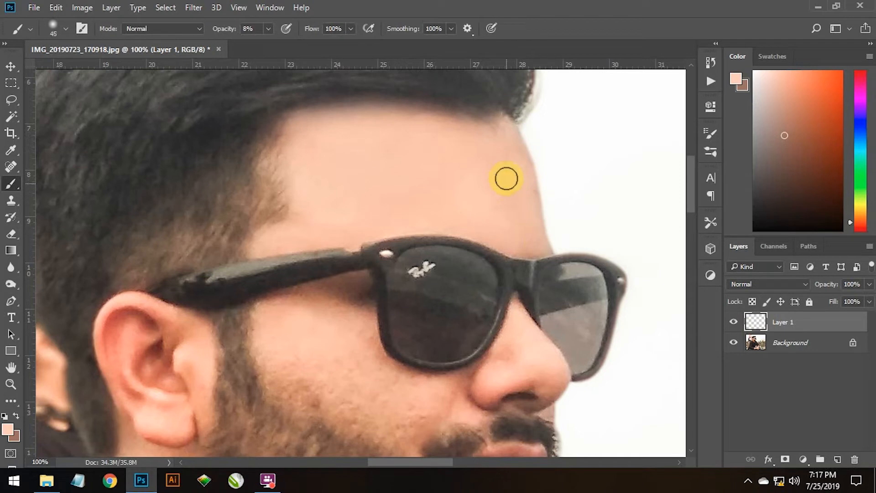
{"action": "left_click_drag", "start_coordinate": [530, 233], "coordinate": [518, 164]}
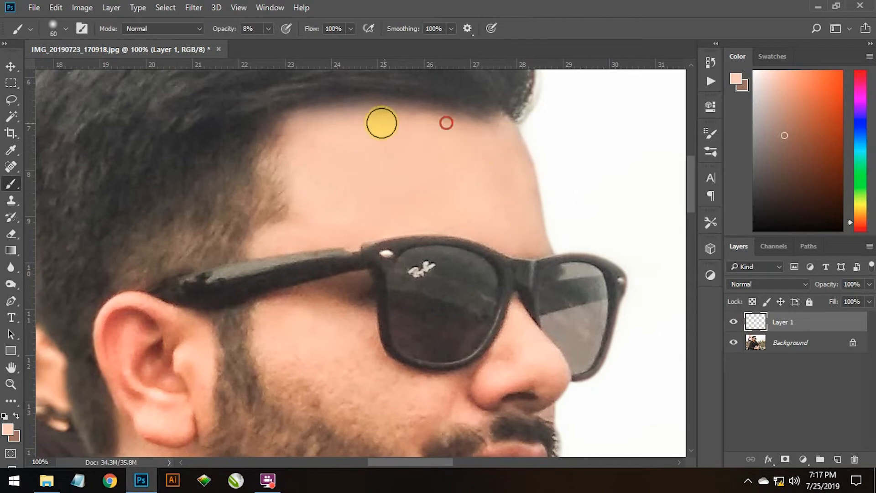
Rename the forehead paint layer as Head and add a new layer named Skin above it.
{"action": "key", "text": "ctrl+minus"}
{"action": "key", "text": "ctrl+minus"}
{"action": "key", "text": "ctrl+minus"}
{"action": "key", "text": "ctrl+minus"}
{"action": "key", "text": "ctrl+minus"}
{"action": "key", "text": "ctrl+plus"}
{"action": "key", "text": "ctrl+plus"}
{"action": "key", "text": "ctrl+plus"}
{"action": "left_click_drag", "start_coordinate": [438, 411], "coordinate": [419, 356]}
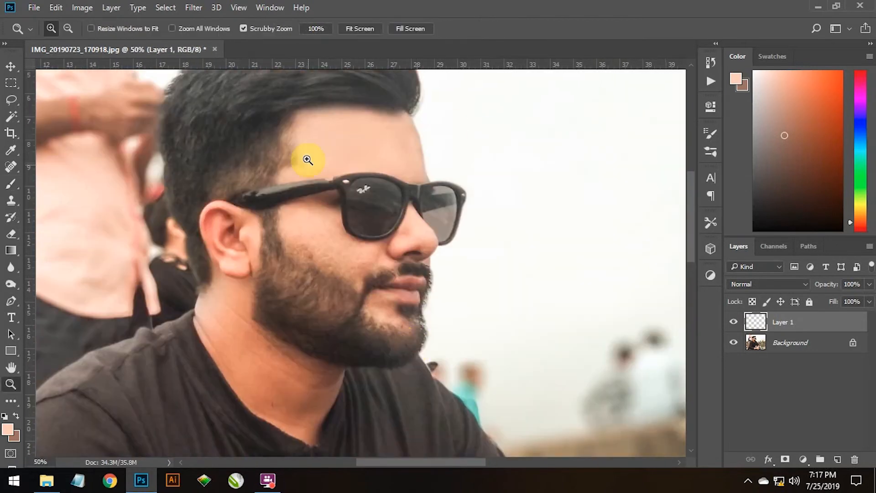
{"action": "left_click_drag", "start_coordinate": [333, 206], "coordinate": [365, 205]}
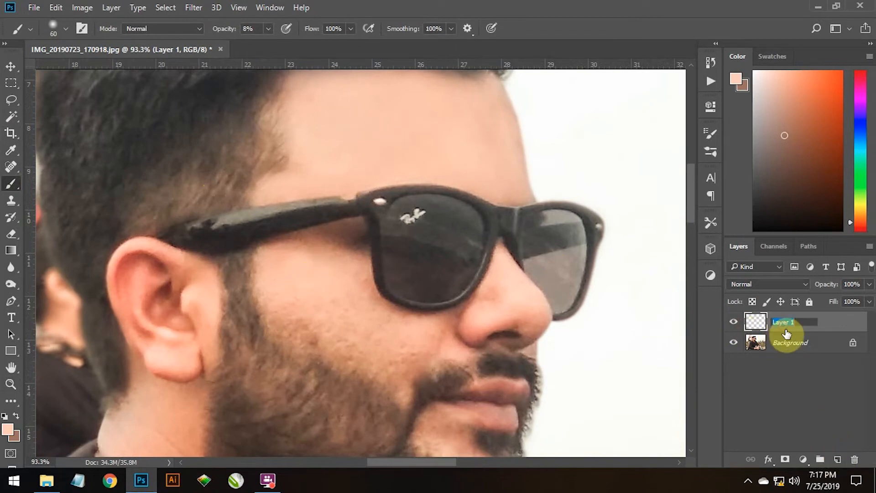
{"action": "left_click", "coordinate": [837, 459]}
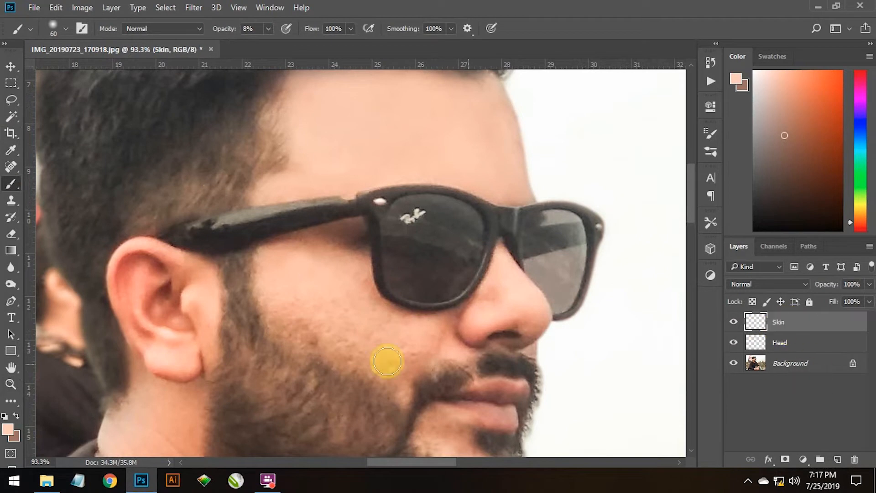
Sample the cheek's skin tone and paint over the cheek below the sunglasses, reducing the brush to 30 px for finer areas.
{"action": "left_click", "coordinate": [295, 266], "text": "alt"}
{"action": "left_click", "coordinate": [16, 416]}
{"action": "mouse_move", "coordinate": [324, 332]}
{"action": "left_mouse_down"}
{"action": "mouse_move", "coordinate": [376, 355]}
{"action": "mouse_move", "coordinate": [316, 333]}
{"action": "mouse_move", "coordinate": [371, 340]}
{"action": "left_mouse_up"}
{"action": "mouse_move", "coordinate": [345, 312]}
{"action": "left_mouse_down"}
{"action": "mouse_move", "coordinate": [364, 292]}
{"action": "mouse_move", "coordinate": [405, 335]}
{"action": "mouse_move", "coordinate": [355, 296]}
{"action": "mouse_move", "coordinate": [362, 263]}
{"action": "mouse_move", "coordinate": [370, 295]}
{"action": "mouse_move", "coordinate": [424, 318]}
{"action": "left_mouse_up"}
{"action": "key", "text": "bracketleft"}
{"action": "key", "text": "bracketleft"}
{"action": "key", "text": "bracketleft"}
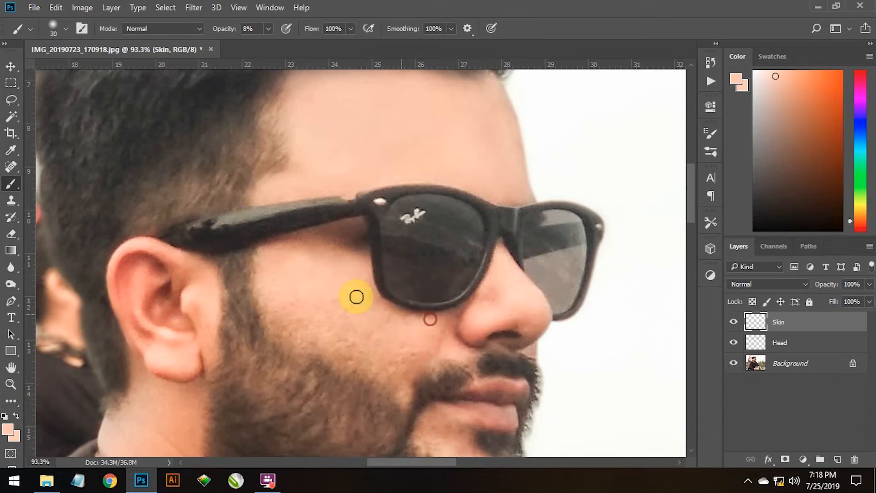
{"action": "left_click", "coordinate": [290, 303]}
Paint skin tone with a larger brush along the upper beard line, from the sideburn towards the moustache.
{"action": "key", "text": "bracketright"}
{"action": "key", "text": "bracketright"}
{"action": "key", "text": "bracketright"}
{"action": "left_click_drag", "start_coordinate": [277, 321], "coordinate": [319, 342]}
{"action": "left_click_drag", "start_coordinate": [311, 332], "coordinate": [396, 358]}
{"action": "mouse_move", "coordinate": [311, 336]}
{"action": "left_mouse_down"}
{"action": "mouse_move", "coordinate": [397, 357]}
{"action": "mouse_move", "coordinate": [353, 358]}
{"action": "left_mouse_up"}
{"action": "left_click_drag", "start_coordinate": [307, 339], "coordinate": [381, 367]}
{"action": "mouse_move", "coordinate": [321, 312]}
{"action": "left_mouse_down"}
{"action": "mouse_move", "coordinate": [358, 308]}
{"action": "mouse_move", "coordinate": [331, 330]}
{"action": "mouse_move", "coordinate": [372, 351]}
{"action": "mouse_move", "coordinate": [426, 347]}
{"action": "mouse_move", "coordinate": [381, 358]}
{"action": "left_mouse_up"}
{"action": "left_click_drag", "start_coordinate": [410, 352], "coordinate": [434, 340]}
{"action": "mouse_move", "coordinate": [409, 336]}
{"action": "left_mouse_down"}
{"action": "mouse_move", "coordinate": [347, 321]}
{"action": "mouse_move", "coordinate": [409, 330]}
{"action": "left_mouse_up"}
Smooth the skin under the sunglasses' arm, beside the sideburn and across the cheek, using a 35 px brush under the lens.
{"action": "mouse_move", "coordinate": [275, 248]}
{"action": "left_mouse_down"}
{"action": "mouse_move", "coordinate": [329, 235]}
{"action": "mouse_move", "coordinate": [284, 243]}
{"action": "mouse_move", "coordinate": [346, 246]}
{"action": "mouse_move", "coordinate": [316, 244]}
{"action": "left_mouse_up"}
{"action": "mouse_move", "coordinate": [264, 270]}
{"action": "left_mouse_down"}
{"action": "mouse_move", "coordinate": [264, 323]}
{"action": "mouse_move", "coordinate": [262, 287]}
{"action": "mouse_move", "coordinate": [261, 314]}
{"action": "left_mouse_up"}
{"action": "key", "text": "]"}
{"action": "key", "text": "]"}
{"action": "key", "text": "]"}
{"action": "key", "text": "]"}
{"action": "key", "text": "]"}
{"action": "mouse_move", "coordinate": [285, 322]}
{"action": "left_mouse_down"}
{"action": "mouse_move", "coordinate": [362, 350]}
{"action": "mouse_move", "coordinate": [312, 337]}
{"action": "mouse_move", "coordinate": [378, 366]}
{"action": "mouse_move", "coordinate": [346, 321]}
{"action": "mouse_move", "coordinate": [313, 240]}
{"action": "mouse_move", "coordinate": [352, 267]}
{"action": "mouse_move", "coordinate": [293, 262]}
{"action": "mouse_move", "coordinate": [405, 320]}
{"action": "mouse_move", "coordinate": [375, 307]}
{"action": "left_mouse_up"}
{"action": "key", "text": "["}
{"action": "key", "text": "["}
{"action": "key", "text": "["}
{"action": "key", "text": "["}
{"action": "key", "text": "["}
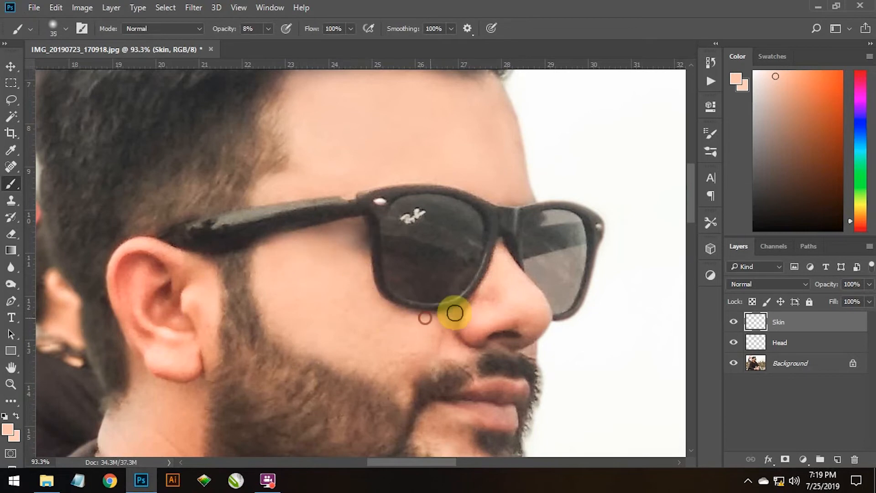
Enlarge the brush to 50 px and smooth the skin between the cheek, nostril and moustache.
{"action": "key", "text": "ctrl+minus"}
{"action": "key", "text": "ctrl+minus"}
{"action": "key", "text": "ctrl+minus"}
{"action": "key", "text": "ctrl+minus"}
{"action": "key", "text": "ctrl+plus"}
{"action": "left_click_drag", "start_coordinate": [307, 364], "coordinate": [362, 379]}
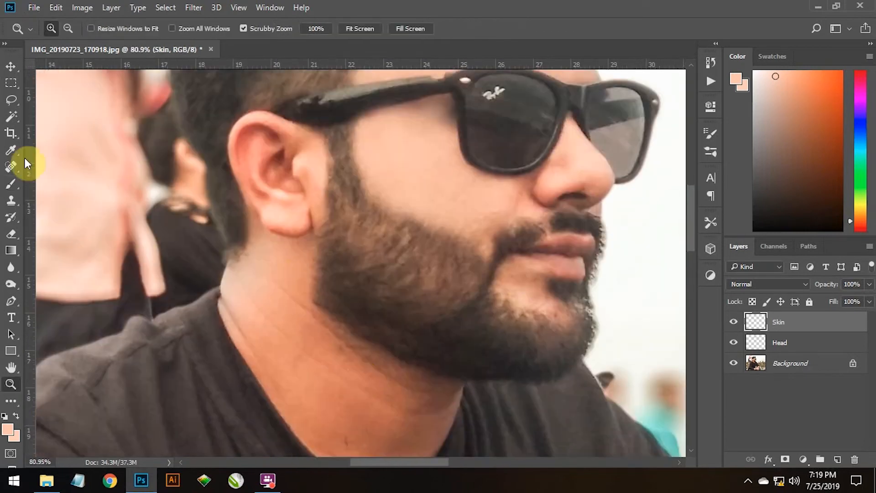
{"action": "left_click_drag", "start_coordinate": [328, 266], "coordinate": [317, 217]}
{"action": "key", "text": "]"}
{"action": "key", "text": "]"}
{"action": "key", "text": "]"}
{"action": "key", "text": "]"}
{"action": "key", "text": "]"}
{"action": "key", "text": "]"}
{"action": "left_click_drag", "start_coordinate": [479, 173], "coordinate": [475, 188]}
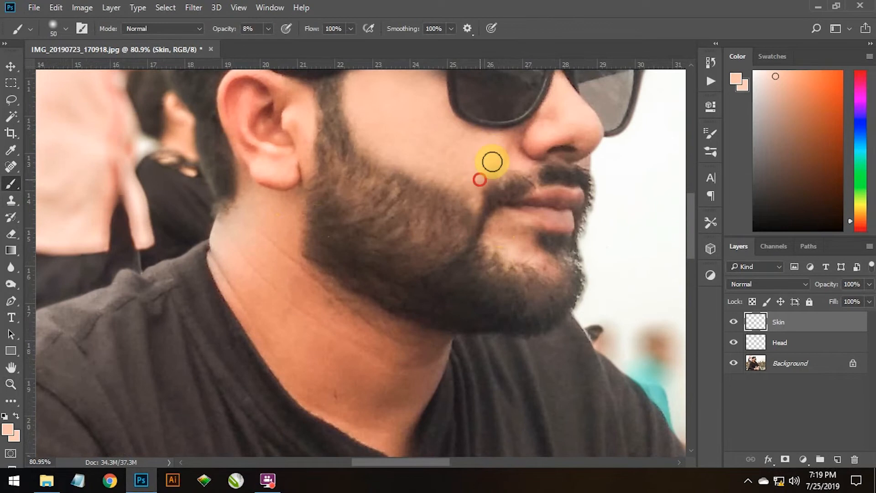
{"action": "mouse_move", "coordinate": [513, 143]}
{"action": "left_mouse_down"}
{"action": "mouse_move", "coordinate": [492, 167]}
{"action": "mouse_move", "coordinate": [521, 141]}
{"action": "left_mouse_up"}
Blend the lower cheek from the beard edge to the side of the nose with broad skin-tone strokes.
{"action": "left_click_drag", "start_coordinate": [446, 142], "coordinate": [505, 160]}
{"action": "left_click_drag", "start_coordinate": [423, 164], "coordinate": [434, 168]}
{"action": "left_click_drag", "start_coordinate": [374, 149], "coordinate": [487, 188]}
{"action": "left_click_drag", "start_coordinate": [397, 140], "coordinate": [407, 207]}
{"action": "key", "text": "]"}
{"action": "key", "text": "]"}
{"action": "key", "text": "]"}
{"action": "key", "text": "]"}
Smooth the skin beside the nose and at the cheek corner above the moustache, using 40 px and 35 px brush sizes.
{"action": "key", "text": "bracketleft"}
{"action": "key", "text": "bracketleft"}
{"action": "key", "text": "bracketleft"}
{"action": "key", "text": "bracketleft"}
{"action": "key", "text": "bracketleft"}
{"action": "key", "text": "bracketright"}
{"action": "key", "text": "bracketright"}
{"action": "key", "text": "bracketright"}
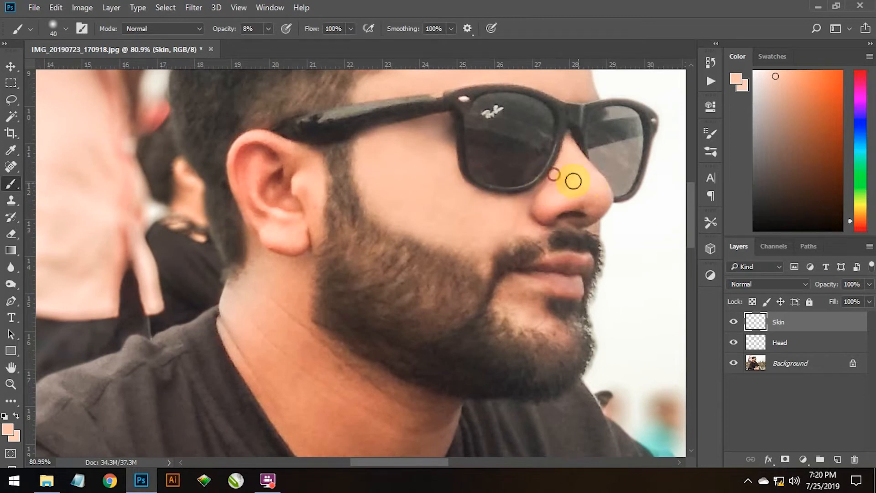
{"action": "left_click", "coordinate": [500, 238]}
{"action": "key", "text": "bracketleft"}
{"action": "mouse_move", "coordinate": [482, 260]}
{"action": "left_mouse_down"}
{"action": "mouse_move", "coordinate": [495, 246]}
{"action": "mouse_move", "coordinate": [475, 259]}
{"action": "left_mouse_up"}
Paint skin tone along the sideburn edge and on the neck below the ear with a 45 px brush.
{"action": "key", "text": "bracketright"}
{"action": "key", "text": "bracketright"}
{"action": "left_click_drag", "start_coordinate": [365, 185], "coordinate": [383, 333]}
{"action": "mouse_move", "coordinate": [266, 260]}
{"action": "left_mouse_down"}
{"action": "mouse_move", "coordinate": [293, 300]}
{"action": "mouse_move", "coordinate": [309, 188]}
{"action": "mouse_move", "coordinate": [299, 277]}
{"action": "mouse_move", "coordinate": [321, 233]}
{"action": "mouse_move", "coordinate": [297, 299]}
{"action": "mouse_move", "coordinate": [308, 312]}
{"action": "mouse_move", "coordinate": [302, 296]}
{"action": "left_mouse_up"}
Sample the neck's skin tone and smooth the neck between the earlobe and the beard with an 80 px brush.
{"action": "left_click", "coordinate": [295, 305], "text": "alt"}
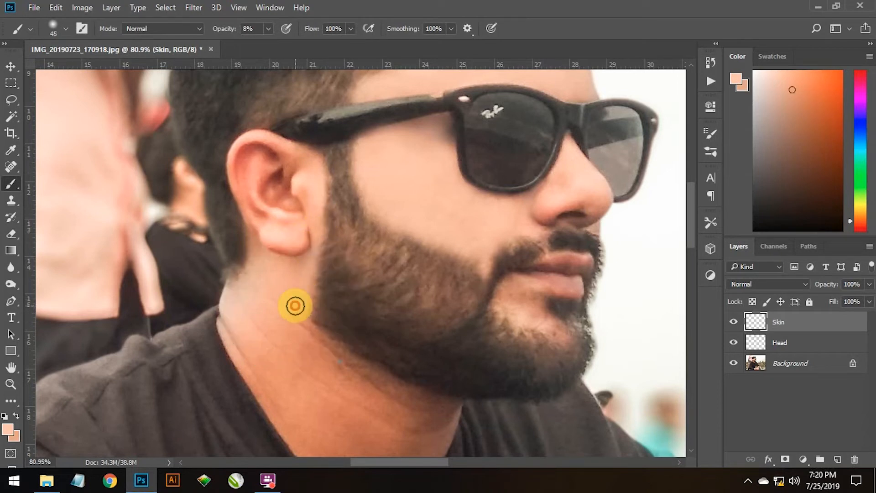
{"action": "left_click", "coordinate": [16, 416]}
{"action": "left_click_drag", "start_coordinate": [291, 368], "coordinate": [293, 312]}
{"action": "key", "text": "bracketright"}
{"action": "key", "text": "bracketright"}
{"action": "key", "text": "bracketright"}
{"action": "key", "text": "bracketright"}
{"action": "left_click_drag", "start_coordinate": [245, 245], "coordinate": [330, 348]}
{"action": "left_click_drag", "start_coordinate": [266, 268], "coordinate": [354, 341]}
{"action": "mouse_move", "coordinate": [261, 261]}
{"action": "left_mouse_down"}
{"action": "mouse_move", "coordinate": [368, 339]}
{"action": "mouse_move", "coordinate": [381, 335]}
{"action": "left_mouse_up"}
{"action": "left_click_drag", "start_coordinate": [333, 320], "coordinate": [376, 332]}
{"action": "left_click_drag", "start_coordinate": [318, 305], "coordinate": [372, 330]}
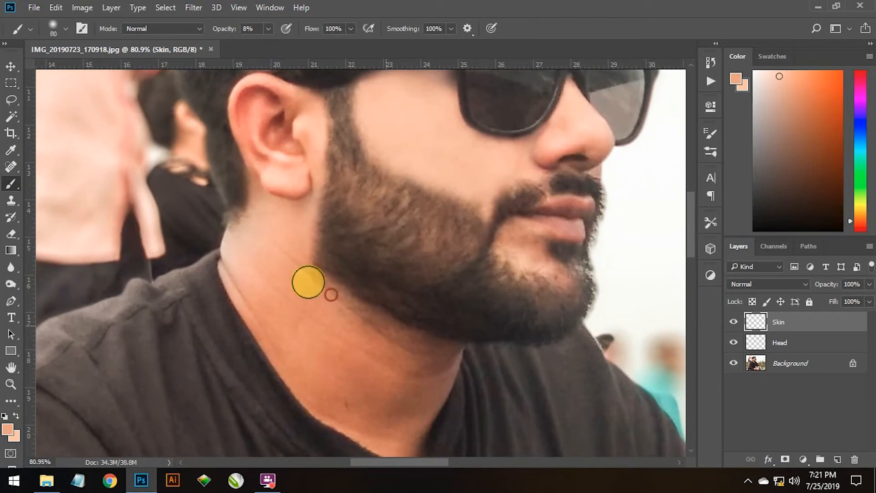
Blend the creases across the side and front of the neck, down to the shirt collar, with broad skin-tone strokes.
{"action": "mouse_move", "coordinate": [282, 212]}
{"action": "left_mouse_down"}
{"action": "mouse_move", "coordinate": [245, 188]}
{"action": "mouse_move", "coordinate": [308, 215]}
{"action": "mouse_move", "coordinate": [242, 276]}
{"action": "left_mouse_up"}
{"action": "left_click_drag", "start_coordinate": [275, 319], "coordinate": [379, 434]}
{"action": "mouse_move", "coordinate": [345, 406]}
{"action": "left_mouse_down"}
{"action": "mouse_move", "coordinate": [313, 375]}
{"action": "mouse_move", "coordinate": [380, 409]}
{"action": "left_mouse_up"}
{"action": "left_click_drag", "start_coordinate": [386, 362], "coordinate": [309, 332]}
{"action": "left_click_drag", "start_coordinate": [395, 347], "coordinate": [309, 301]}
{"action": "left_click_drag", "start_coordinate": [359, 316], "coordinate": [415, 415]}
{"action": "left_click_drag", "start_coordinate": [321, 355], "coordinate": [383, 419]}
{"action": "left_click_drag", "start_coordinate": [259, 299], "coordinate": [315, 389]}
{"action": "left_click_drag", "start_coordinate": [377, 334], "coordinate": [418, 345]}
{"action": "left_click_drag", "start_coordinate": [411, 348], "coordinate": [270, 268]}
{"action": "mouse_move", "coordinate": [357, 349]}
{"action": "left_mouse_down"}
{"action": "mouse_move", "coordinate": [417, 373]}
{"action": "mouse_move", "coordinate": [407, 304]}
{"action": "left_mouse_up"}
{"action": "mouse_move", "coordinate": [372, 323]}
{"action": "left_mouse_down"}
{"action": "mouse_move", "coordinate": [315, 254]}
{"action": "mouse_move", "coordinate": [349, 332]}
{"action": "left_mouse_up"}
Sample a darker tone from the neck and paint it over the shaded neck area beneath the beard.
{"action": "left_click", "coordinate": [393, 299], "text": "alt"}
{"action": "key", "text": "x"}
{"action": "left_click_drag", "start_coordinate": [324, 280], "coordinate": [392, 336]}
{"action": "left_click_drag", "start_coordinate": [337, 243], "coordinate": [421, 301]}
{"action": "left_click_drag", "start_coordinate": [393, 248], "coordinate": [468, 274]}
{"action": "left_click_drag", "start_coordinate": [397, 267], "coordinate": [408, 253]}
{"action": "mouse_move", "coordinate": [440, 322]}
{"action": "left_mouse_down"}
{"action": "mouse_move", "coordinate": [459, 295]}
{"action": "mouse_move", "coordinate": [409, 355]}
{"action": "left_mouse_up"}
{"action": "left_click_drag", "start_coordinate": [366, 324], "coordinate": [287, 223]}
Sample a lighter skin tone and blend it from below the ear across the neck.
{"action": "key", "text": "x"}
{"action": "left_click", "coordinate": [257, 163], "text": "alt"}
{"action": "left_click_drag", "start_coordinate": [289, 193], "coordinate": [383, 265]}
{"action": "left_click_drag", "start_coordinate": [289, 159], "coordinate": [397, 255]}
{"action": "left_click_drag", "start_coordinate": [420, 262], "coordinate": [322, 240]}
{"action": "left_click_drag", "start_coordinate": [278, 219], "coordinate": [407, 358]}
Add a new layer named Ear above the Skin layer.
{"action": "key", "text": "ctrl+minus"}
{"action": "key", "text": "ctrl+minus"}
{"action": "key", "text": "ctrl+minus"}
{"action": "key", "text": "ctrl+minus"}
{"action": "key", "text": "ctrl+minus"}
{"action": "key", "text": "ctrl+minus"}
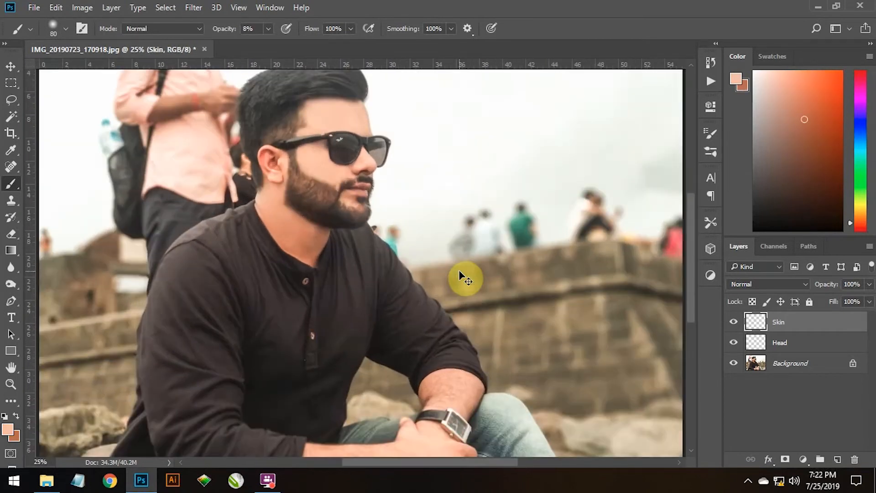
{"action": "left_click_drag", "start_coordinate": [340, 137], "coordinate": [362, 122]}
{"action": "left_click_drag", "start_coordinate": [171, 201], "coordinate": [193, 210]}
{"action": "left_click", "coordinate": [837, 460]}
{"action": "double_click", "coordinate": [779, 324]}
{"action": "type", "text": "Ear"}
{"action": "key", "text": "Return"}
Reduce the brush size, sample the ear's skin tone and smooth the ear.
{"action": "key", "text": "bracketleft"}
{"action": "key", "text": "bracketleft"}
{"action": "key", "text": "bracketleft"}
{"action": "key", "text": "bracketleft"}
{"action": "key", "text": "bracketleft"}
{"action": "key", "text": "bracketleft"}
{"action": "key", "text": "bracketleft"}
{"action": "key", "text": "bracketleft"}
{"action": "left_click", "coordinate": [231, 222], "text": "alt"}
{"action": "mouse_move", "coordinate": [282, 242]}
{"action": "left_mouse_down"}
{"action": "mouse_move", "coordinate": [205, 246]}
{"action": "mouse_move", "coordinate": [219, 356]}
{"action": "left_mouse_up"}
Touch up the earlobe and inner ear with a 15 px brush and a freshly sampled tone.
{"action": "key", "text": "bracketleft"}
{"action": "key", "text": "bracketleft"}
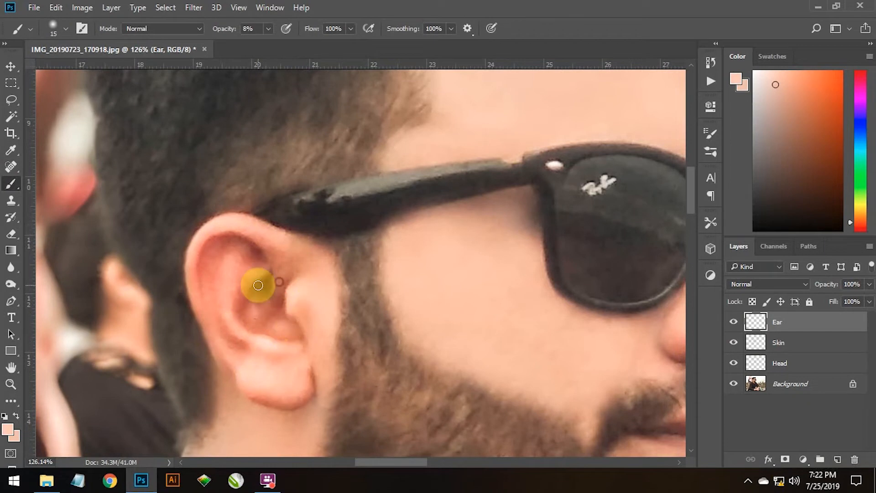
{"action": "mouse_move", "coordinate": [250, 417]}
{"action": "left_mouse_down"}
{"action": "mouse_move", "coordinate": [279, 326]}
{"action": "mouse_move", "coordinate": [227, 368]}
{"action": "left_mouse_up"}
{"action": "left_click", "coordinate": [253, 324], "text": "alt"}
On the Skin layer, sample the chin's skin tone and smooth the patch below the lower lip with an enlarged brush.
{"action": "key", "text": "z"}
{"action": "left_click_drag", "start_coordinate": [488, 269], "coordinate": [312, 165]}
{"action": "mouse_move", "coordinate": [342, 226]}
{"action": "left_mouse_down"}
{"action": "mouse_move", "coordinate": [448, 333]}
{"action": "mouse_move", "coordinate": [433, 226]}
{"action": "left_mouse_up"}
{"action": "left_click", "coordinate": [13, 183]}
{"action": "left_click", "coordinate": [781, 347]}
{"action": "left_click", "coordinate": [318, 304], "text": "alt"}
{"action": "left_click", "coordinate": [17, 417]}
{"action": "key", "text": "bracketright"}
{"action": "key", "text": "bracketright"}
{"action": "key", "text": "bracketright"}
{"action": "key", "text": "bracketright"}
{"action": "key", "text": "bracketright"}
{"action": "left_click_drag", "start_coordinate": [299, 276], "coordinate": [335, 316]}
{"action": "left_click_drag", "start_coordinate": [281, 276], "coordinate": [310, 326]}
{"action": "left_click_drag", "start_coordinate": [293, 315], "coordinate": [352, 335]}
{"action": "mouse_move", "coordinate": [299, 275]}
{"action": "left_mouse_down"}
{"action": "mouse_move", "coordinate": [344, 295]}
{"action": "mouse_move", "coordinate": [350, 289]}
{"action": "left_mouse_up"}
{"action": "left_click", "coordinate": [371, 344]}
{"action": "left_click_drag", "start_coordinate": [296, 325], "coordinate": [342, 331]}
Reduce the brush to 30 px and touch up the chin skin along the beard's edge.
{"action": "key", "text": "bracketleft"}
{"action": "key", "text": "bracketleft"}
{"action": "key", "text": "bracketleft"}
{"action": "key", "text": "bracketleft"}
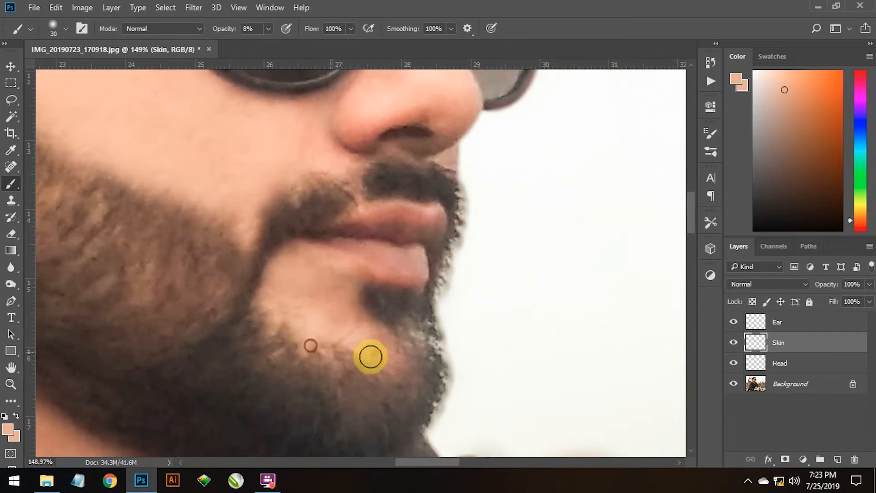
Add a layer named Lips above the Ear layer and outline both lips with the Lasso tool.
{"action": "left_click", "coordinate": [779, 324]}
{"action": "key", "text": "ctrl+shift+alt+n"}
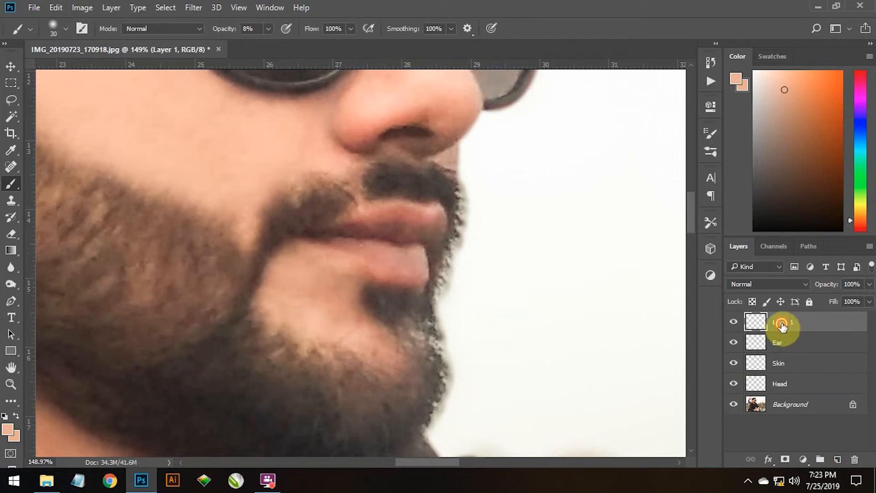
{"action": "key", "text": "l"}
{"action": "key", "text": "ctrl+plus"}
{"action": "left_click_drag", "start_coordinate": [294, 228], "coordinate": [400, 197]}
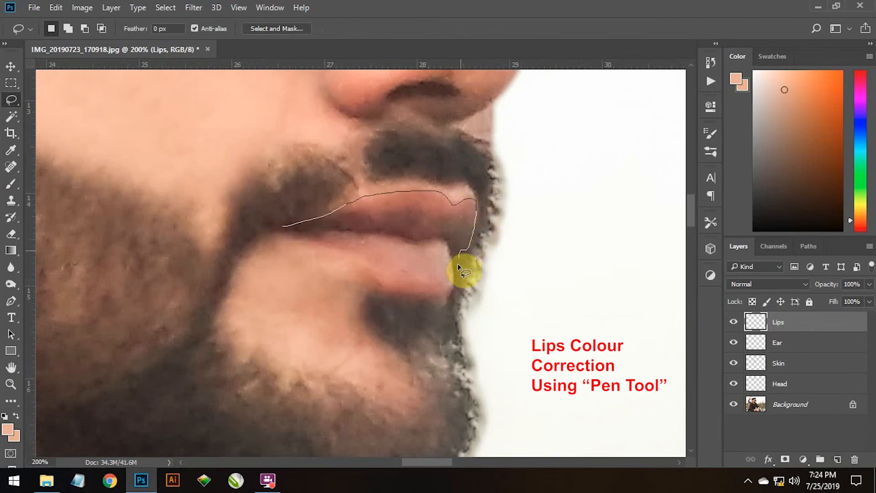
{"action": "left_click_drag", "start_coordinate": [436, 294], "coordinate": [279, 229]}
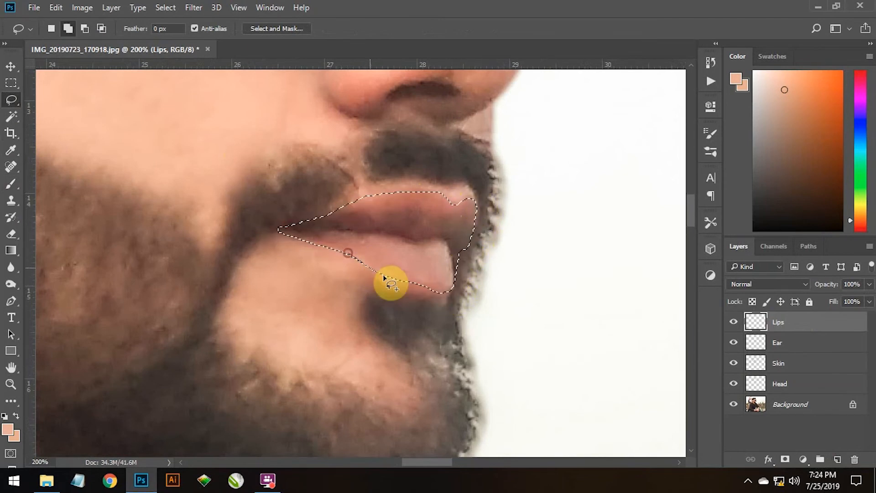
Feather the lip selection.
{"action": "left_click", "coordinate": [111, 8]}
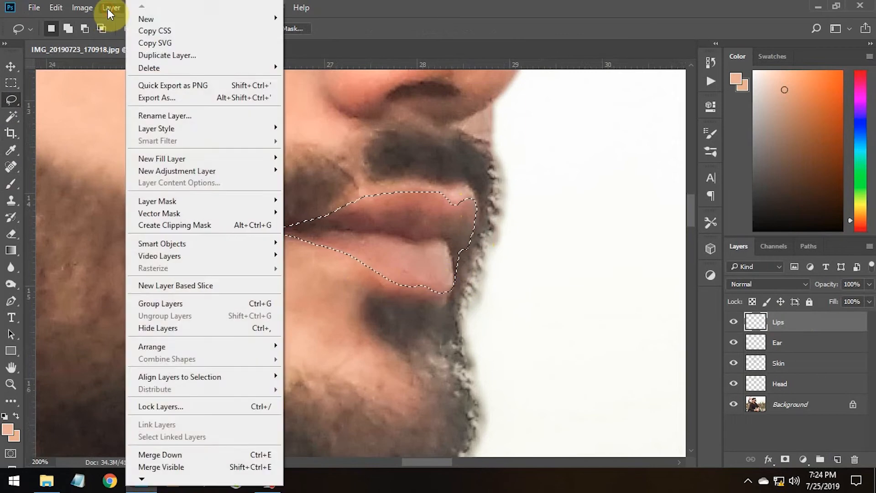
{"action": "left_click", "coordinate": [145, 9]}
{"action": "mouse_move", "coordinate": [197, 174]}
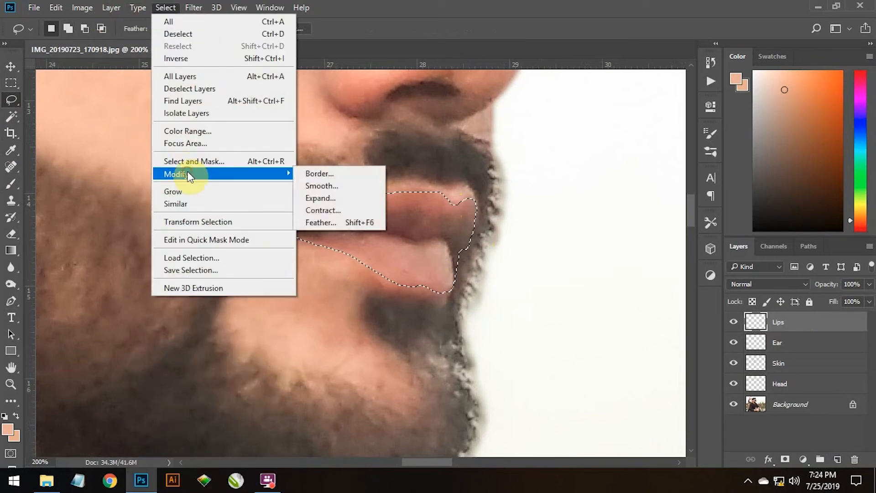
{"action": "left_click", "coordinate": [336, 225]}
{"action": "left_click", "coordinate": [506, 163]}
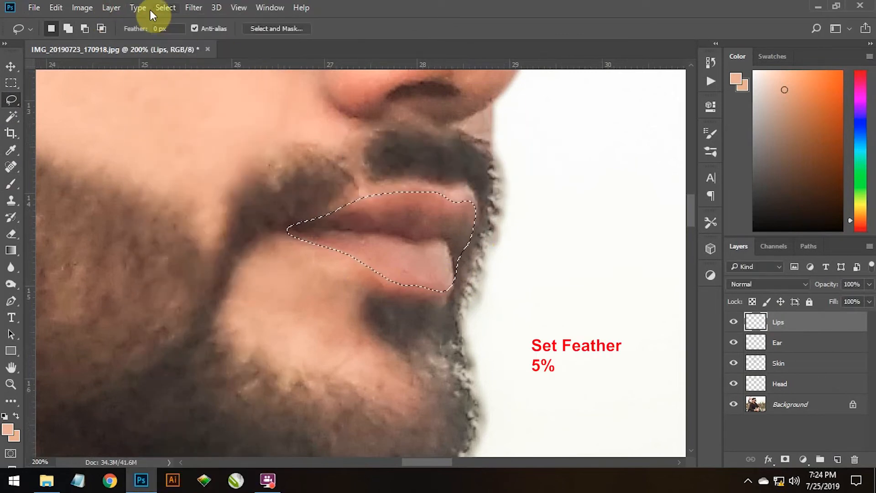
Try to apply a Selective Color adjustment to the lip selection on the Lips layer.
{"action": "left_click", "coordinate": [82, 7]}
{"action": "mouse_move", "coordinate": [105, 41]}
{"action": "left_click", "coordinate": [257, 235]}
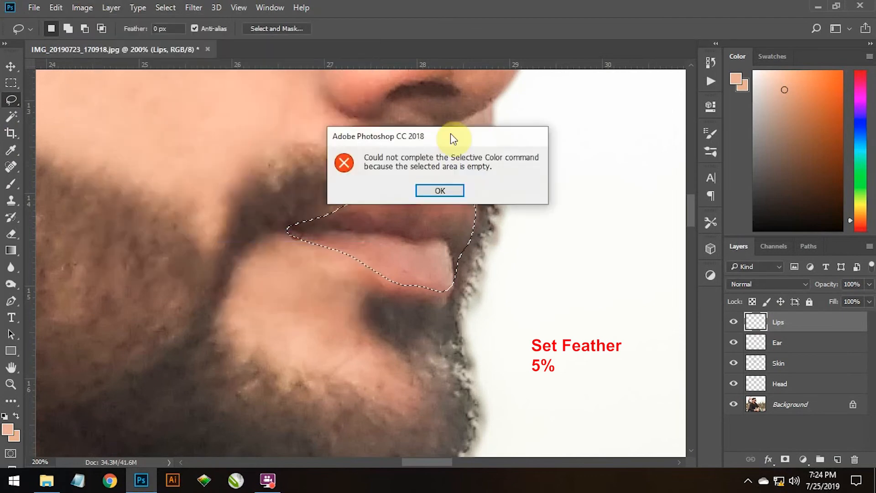
{"action": "left_click", "coordinate": [483, 192]}
On the Background layer, set Selective Color for the lips' Reds to Cyan -21, Magenta +5, Yellow -8 and Black -4.
{"action": "left_click", "coordinate": [790, 404]}
{"action": "left_click", "coordinate": [91, 10]}
{"action": "left_click", "coordinate": [659, 178]}
{"action": "left_click", "coordinate": [90, 7]}
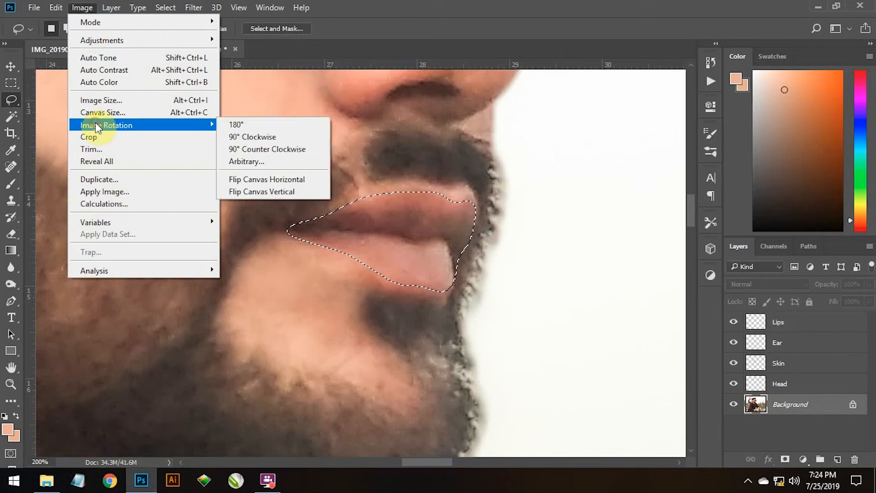
{"action": "mouse_move", "coordinate": [192, 40]}
{"action": "left_click", "coordinate": [267, 227]}
{"action": "mouse_move", "coordinate": [558, 100]}
{"action": "left_mouse_down"}
{"action": "mouse_move", "coordinate": [544, 96]}
{"action": "mouse_move", "coordinate": [563, 126]}
{"action": "mouse_move", "coordinate": [547, 98]}
{"action": "left_mouse_up"}
{"action": "left_click_drag", "start_coordinate": [558, 152], "coordinate": [556, 178]}
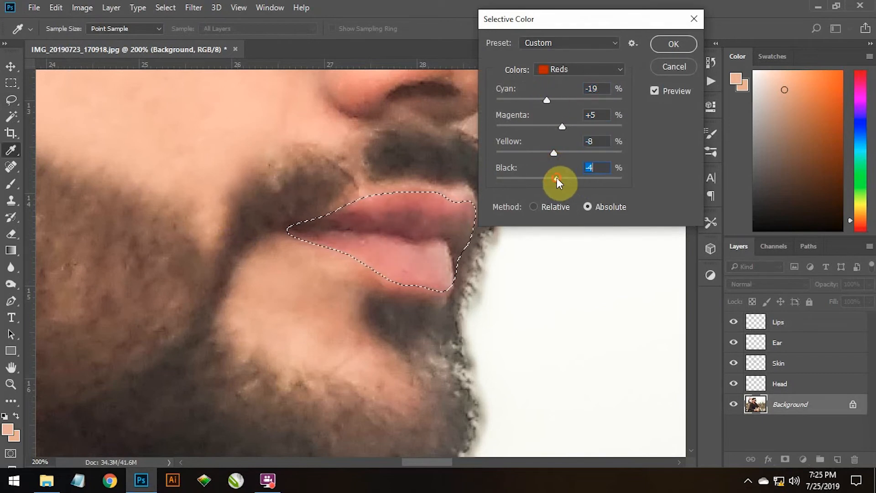
{"action": "left_click_drag", "start_coordinate": [547, 102], "coordinate": [545, 101]}
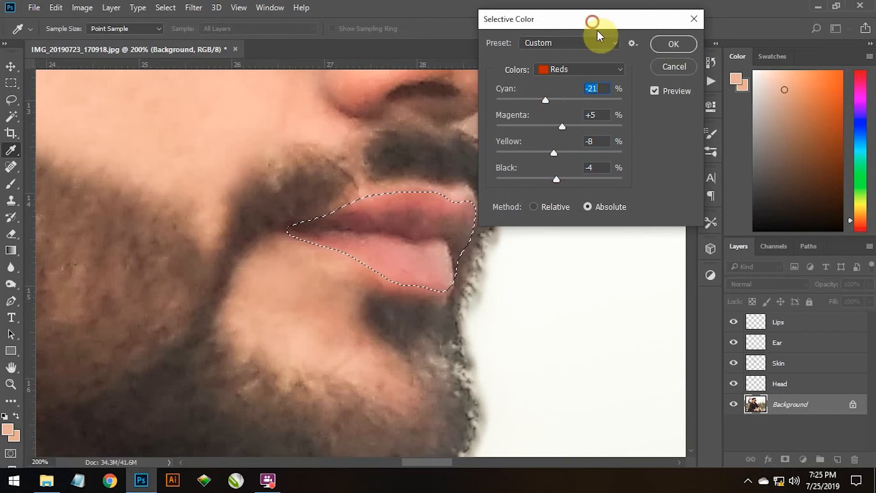
Check the lip colour against the whole face and apply the Selective Color adjustment.
{"action": "left_click_drag", "start_coordinate": [593, 22], "coordinate": [670, 99]}
{"action": "key", "text": "ctrl+minus"}
{"action": "key", "text": "ctrl+minus"}
{"action": "key", "text": "ctrl+minus"}
{"action": "key", "text": "ctrl+minus"}
{"action": "key", "text": "ctrl+plus"}
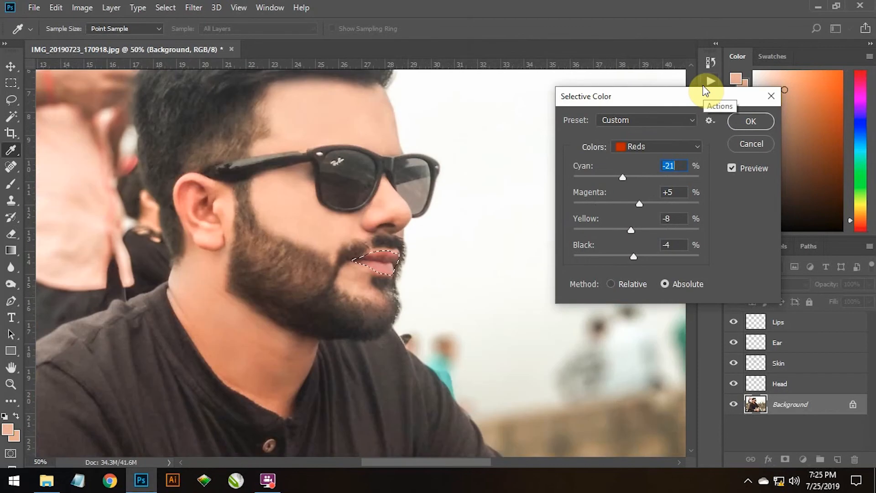
{"action": "left_click", "coordinate": [730, 124]}
Add a new layer directly above the Background for the sunglasses correction.
{"action": "key", "text": "z"}
{"action": "left_click_drag", "start_coordinate": [375, 248], "coordinate": [438, 267]}
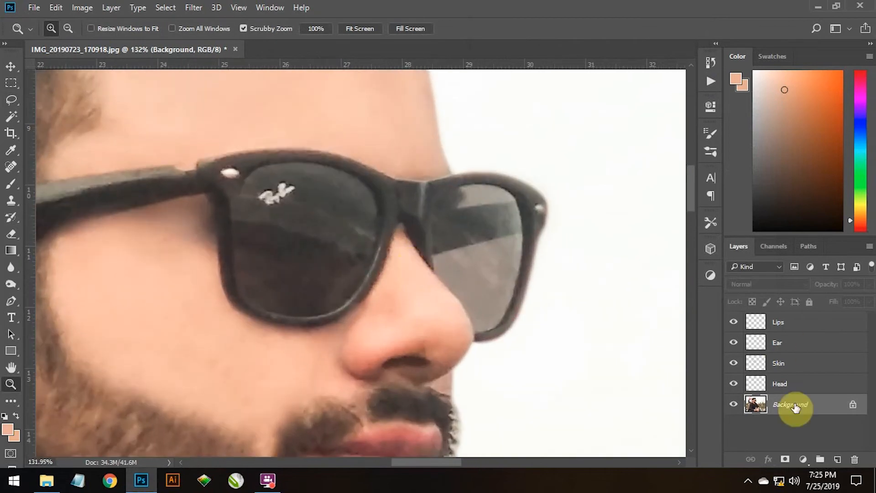
{"action": "left_click", "coordinate": [837, 462]}
Trace the large near lens of the sunglasses with the Pen tool and convert the path to a selection.
{"action": "left_click", "coordinate": [11, 99]}
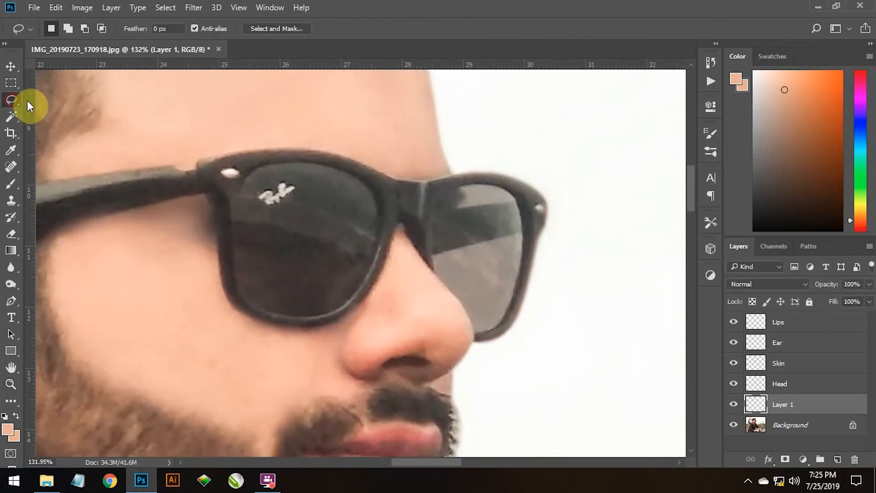
{"action": "left_click", "coordinate": [11, 300]}
{"action": "left_click", "coordinate": [266, 170]}
{"action": "left_click_drag", "start_coordinate": [241, 202], "coordinate": [241, 211]}
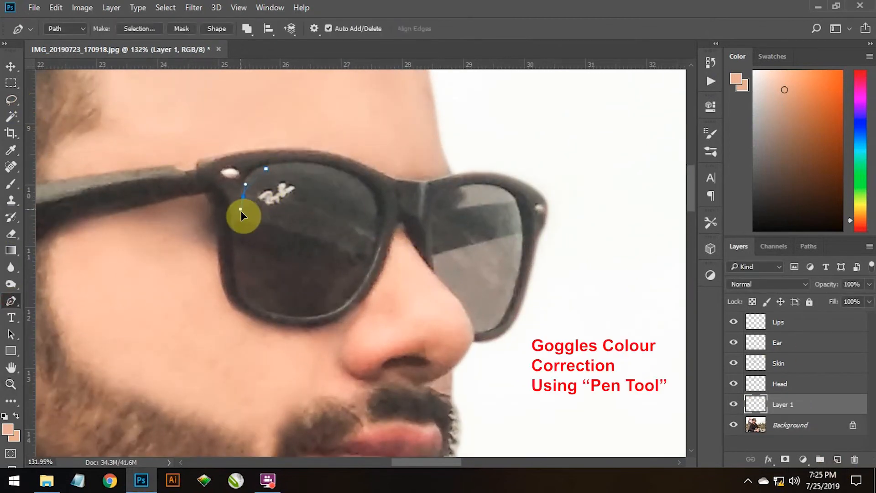
{"action": "left_click_drag", "start_coordinate": [288, 315], "coordinate": [288, 316]}
{"action": "left_click_drag", "start_coordinate": [370, 260], "coordinate": [401, 197]}
{"action": "left_click", "coordinate": [370, 260], "text": "alt"}
{"action": "left_click", "coordinate": [358, 185], "text": "alt"}
{"action": "left_click", "coordinate": [267, 169]}
{"action": "key", "text": "ctrl+Return"}
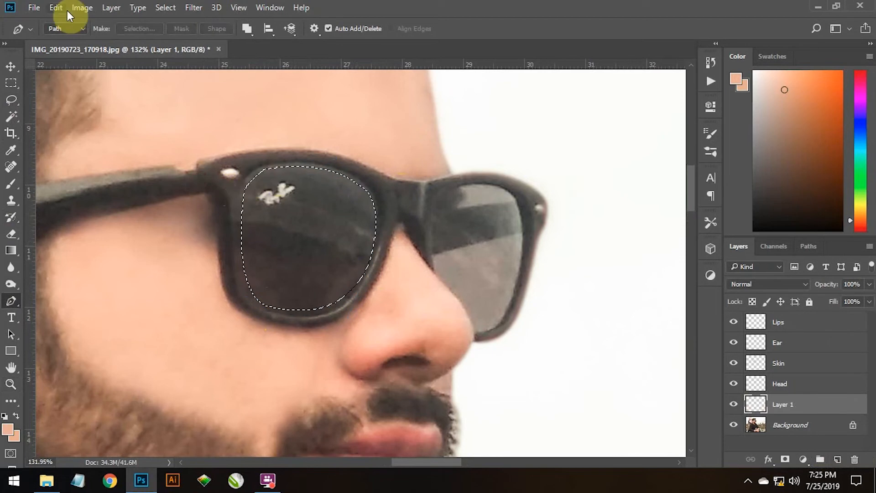
Feather the lens selection.
{"action": "left_click", "coordinate": [111, 7]}
{"action": "mouse_move", "coordinate": [165, 8]}
{"action": "mouse_move", "coordinate": [233, 175]}
{"action": "left_click", "coordinate": [365, 222]}
{"action": "left_click", "coordinate": [500, 164]}
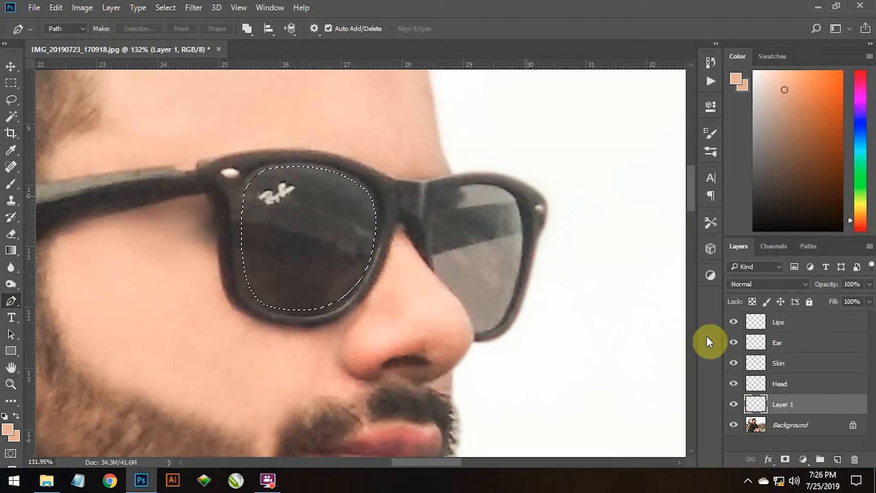
Rename the new layer Eye Glass and set up a size 70 brush at 28% opacity with a colour sampled from the lens.
{"action": "double_click", "coordinate": [784, 405]}
{"action": "type", "text": "Eye Glass"}
{"action": "left_click", "coordinate": [12, 183]}
{"action": "left_click", "coordinate": [332, 214], "text": "alt"}
{"action": "left_click", "coordinate": [268, 28]}
{"action": "left_click", "coordinate": [241, 242]}
{"action": "key", "text": "bracketright"}
{"action": "key", "text": "bracketright"}
{"action": "key", "text": "bracketright"}
{"action": "key", "text": "bracketright"}
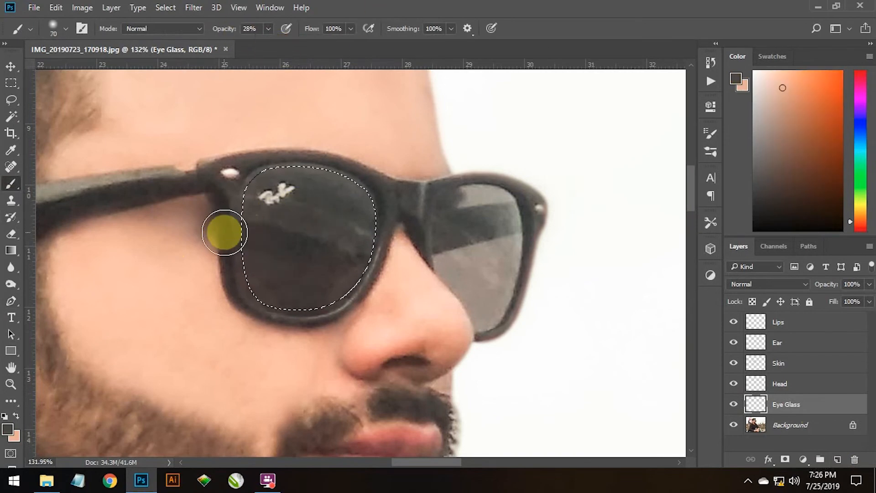
Paint the selected near lens a uniform dark tone sampled from it, covering the reflections and logo, raising the brush opacity to 37%.
{"action": "left_click", "coordinate": [283, 237], "text": "alt"}
{"action": "mouse_move", "coordinate": [242, 250]}
{"action": "left_mouse_down"}
{"action": "mouse_move", "coordinate": [326, 303]}
{"action": "mouse_move", "coordinate": [397, 215]}
{"action": "mouse_move", "coordinate": [442, 301]}
{"action": "left_mouse_up"}
{"action": "mouse_move", "coordinate": [312, 290]}
{"action": "left_mouse_down"}
{"action": "mouse_move", "coordinate": [352, 219]}
{"action": "mouse_move", "coordinate": [382, 211]}
{"action": "mouse_move", "coordinate": [237, 144]}
{"action": "left_mouse_up"}
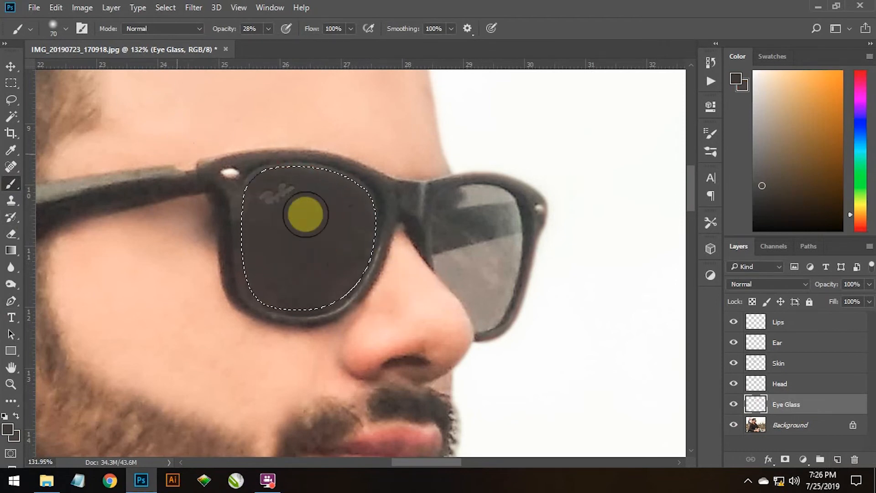
{"action": "key", "text": "3"}
{"action": "key", "text": "7"}
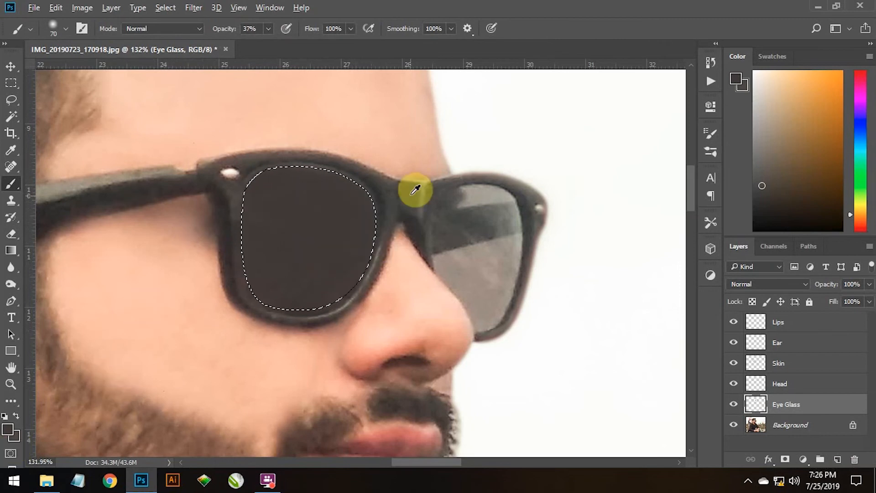
Brush a soft diagonal highlight onto the near lens with the lighter grey sampled from the far lens, and clear the selection.
{"action": "left_click", "coordinate": [474, 257], "text": "alt"}
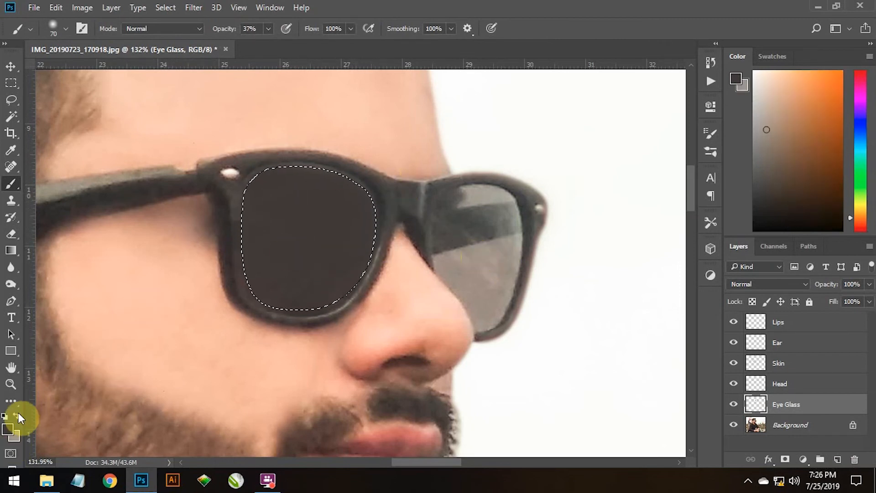
{"action": "left_click", "coordinate": [18, 416]}
{"action": "left_click_drag", "start_coordinate": [251, 45], "coordinate": [253, 45]}
{"action": "key", "text": "ctrl+d"}
{"action": "key", "text": "ctrl+minus"}
{"action": "key", "text": "ctrl+minus"}
{"action": "key", "text": "ctrl+minus"}
{"action": "key", "text": "ctrl+minus"}
{"action": "key", "text": "ctrl+minus"}
Add a new layer above Eye Glass and make the Background the active layer.
{"action": "key", "text": "ctrl+plus"}
{"action": "key", "text": "ctrl+plus"}
{"action": "key", "text": "ctrl+plus"}
{"action": "key", "text": "ctrl+plus"}
{"action": "left_click_drag", "start_coordinate": [456, 305], "coordinate": [383, 278]}
{"action": "key", "text": "z"}
{"action": "left_click_drag", "start_coordinate": [407, 251], "coordinate": [429, 251]}
{"action": "left_click", "coordinate": [11, 303]}
{"action": "left_click", "coordinate": [837, 459]}
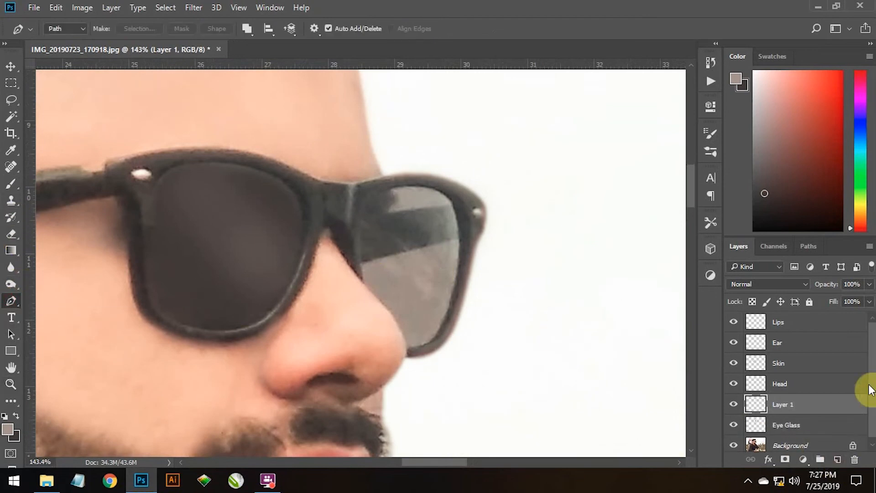
{"action": "left_click", "coordinate": [794, 441]}
Trace the far lens of the sunglasses with the Pen tool, following the nose edge, and convert the path to a selection.
{"action": "left_click", "coordinate": [372, 205]}
{"action": "key", "text": "ctrl+plus"}
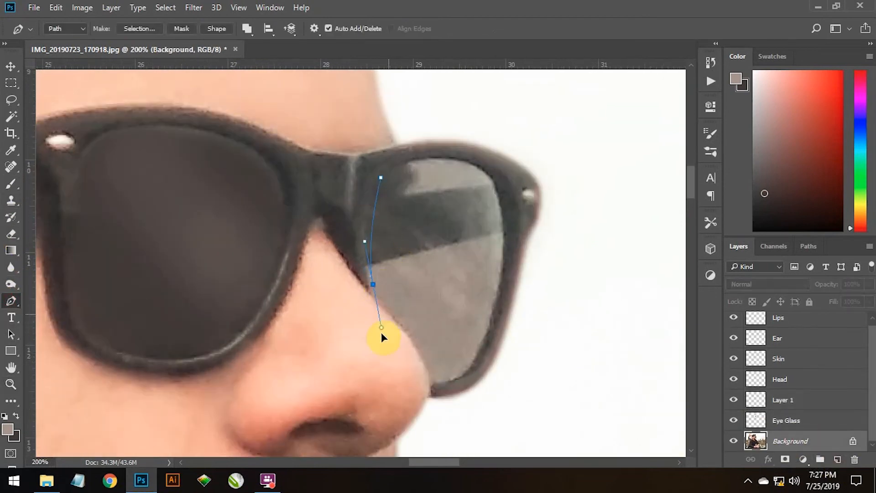
{"action": "left_click", "coordinate": [374, 285], "text": "alt"}
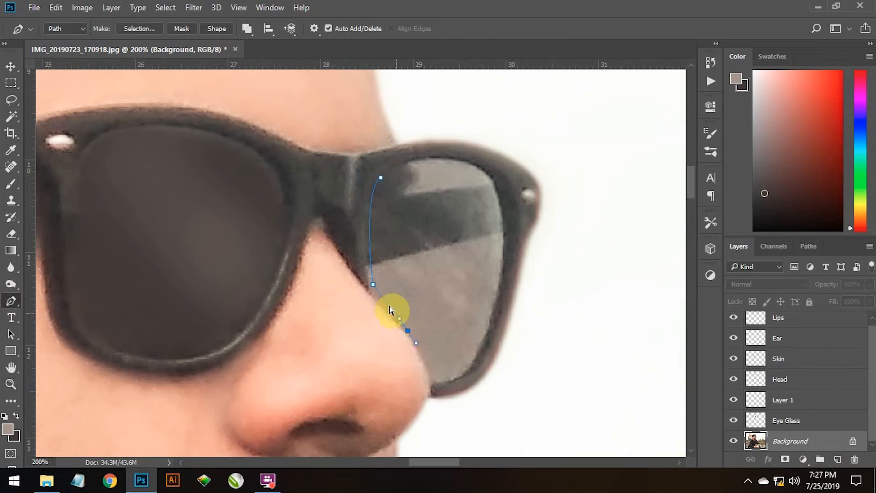
{"action": "left_click", "coordinate": [376, 295]}
{"action": "left_click_drag", "start_coordinate": [413, 338], "coordinate": [419, 349]}
{"action": "left_click", "coordinate": [431, 382]}
{"action": "left_click", "coordinate": [468, 365]}
{"action": "left_click", "coordinate": [478, 348]}
{"action": "left_click_drag", "start_coordinate": [502, 246], "coordinate": [504, 202]}
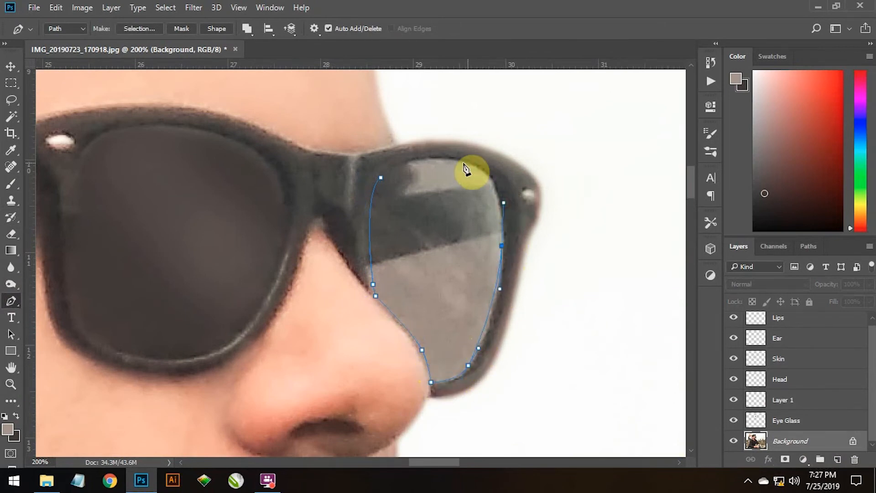
{"action": "left_click_drag", "start_coordinate": [451, 162], "coordinate": [413, 166]}
{"action": "key", "text": "ctrl+Return"}
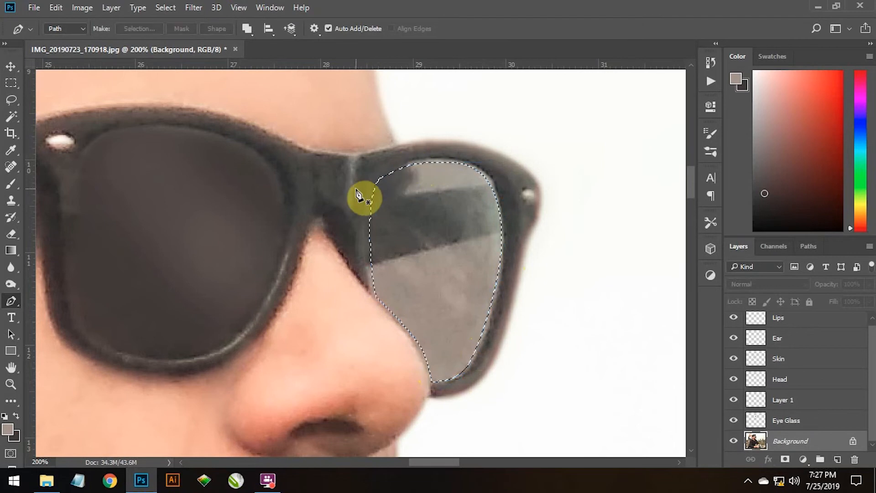
Feather the far lens selection by 5 pixels.
{"action": "left_click", "coordinate": [165, 8]}
{"action": "mouse_move", "coordinate": [221, 178]}
{"action": "left_click", "coordinate": [324, 223]}
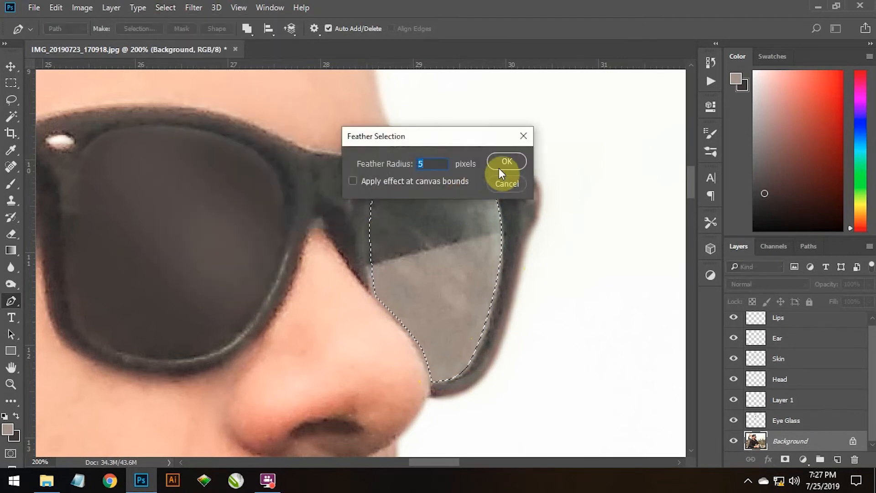
{"action": "key", "text": "Return"}
Paint the selected far lens with the dark lens colour using a size 90 brush at 40% opacity until its reflections are covered.
{"action": "key", "text": "b"}
{"action": "left_click", "coordinate": [16, 416]}
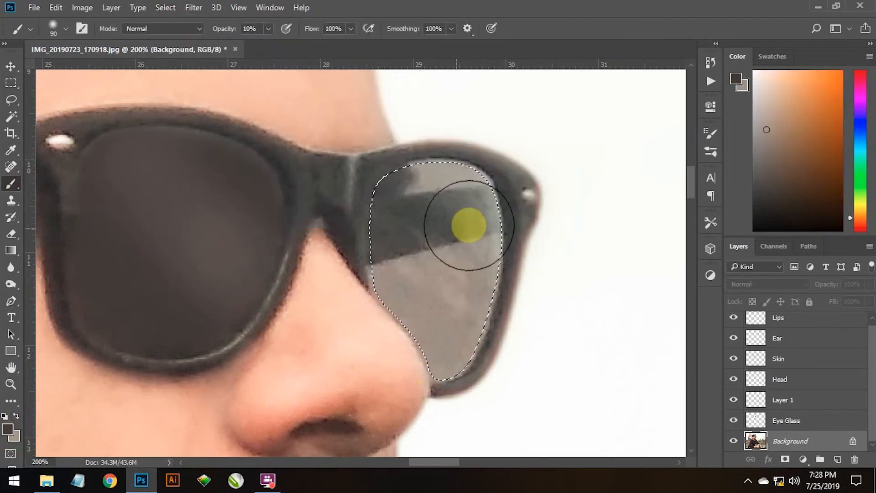
{"action": "left_click_drag", "start_coordinate": [260, 28], "coordinate": [201, 25]}
{"action": "type", "text": "04"}
{"action": "key", "text": "Return"}
{"action": "left_click_drag", "start_coordinate": [260, 29], "coordinate": [228, 34]}
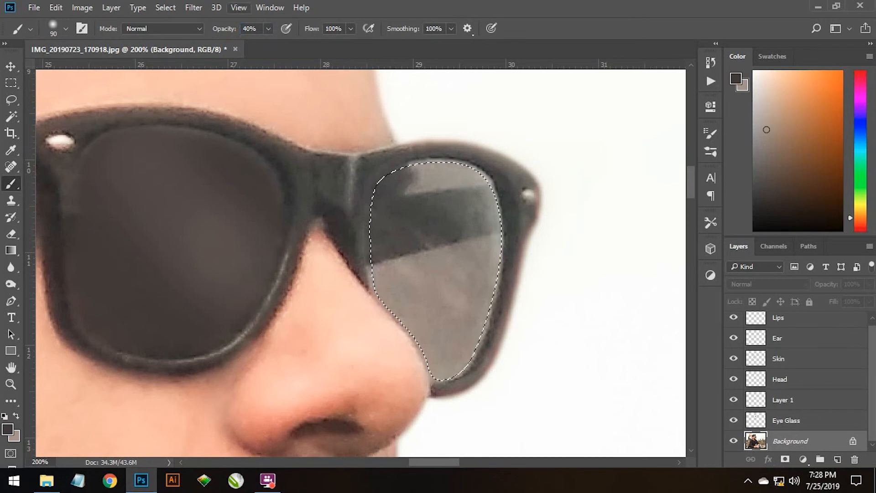
{"action": "left_click_drag", "start_coordinate": [434, 219], "coordinate": [454, 184]}
{"action": "mouse_move", "coordinate": [385, 207]}
{"action": "left_mouse_down"}
{"action": "mouse_move", "coordinate": [492, 405]}
{"action": "mouse_move", "coordinate": [384, 169]}
{"action": "mouse_move", "coordinate": [458, 447]}
{"action": "left_mouse_up"}
{"action": "left_click_drag", "start_coordinate": [452, 266], "coordinate": [464, 377]}
{"action": "mouse_move", "coordinate": [514, 137]}
{"action": "left_mouse_down"}
{"action": "mouse_move", "coordinate": [516, 383]}
{"action": "mouse_move", "coordinate": [484, 445]}
{"action": "left_mouse_up"}
{"action": "left_click_drag", "start_coordinate": [372, 151], "coordinate": [586, 215]}
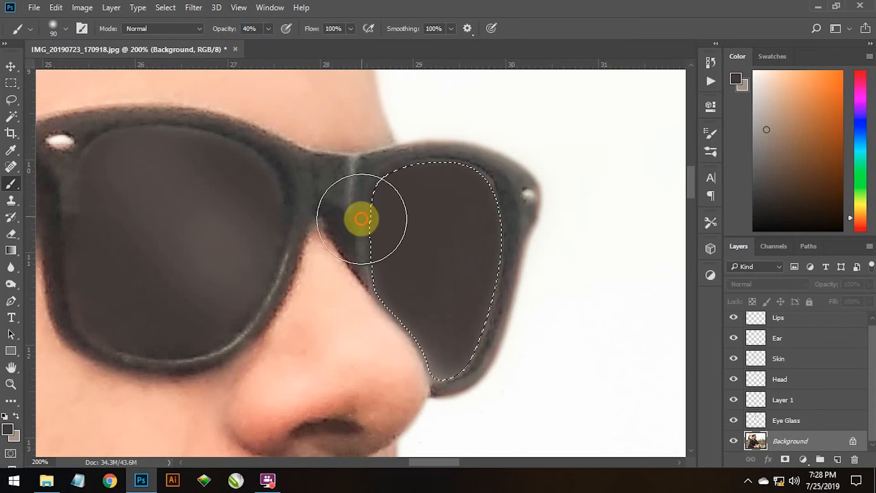
Brush a soft diagonal highlight onto the far lens in the lighter grey at size 70 and 10% opacity, and clear the selection.
{"action": "key", "text": "x"}
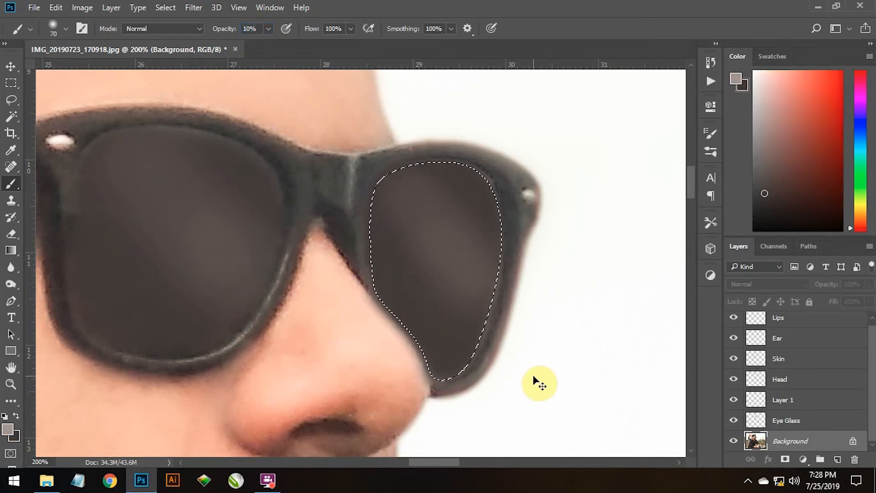
{"action": "key", "text": "ctrl+d"}
{"action": "key", "text": "ctrl+minus"}
{"action": "key", "text": "ctrl+minus"}
{"action": "key", "text": "ctrl+minus"}
{"action": "key", "text": "ctrl+minus"}
{"action": "key", "text": "ctrl+minus"}
{"action": "key", "text": "ctrl+plus"}
{"action": "left_click_drag", "start_coordinate": [534, 382], "coordinate": [486, 297]}
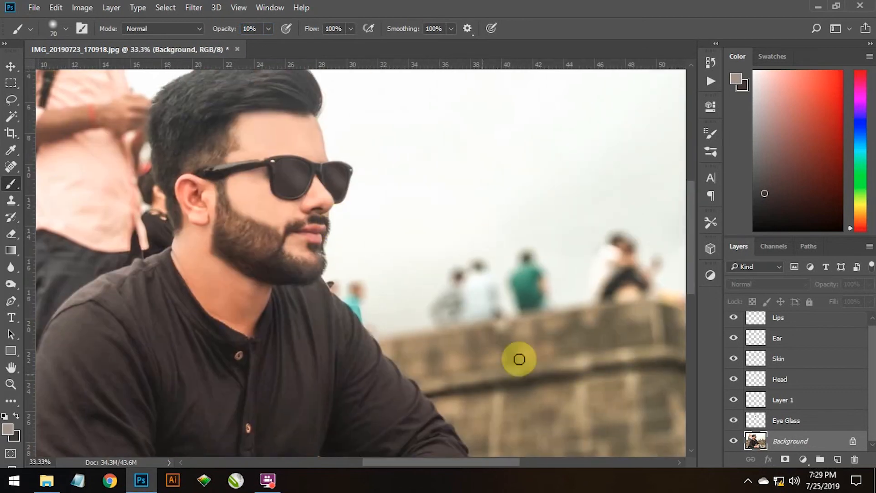
{"action": "key", "text": "z"}
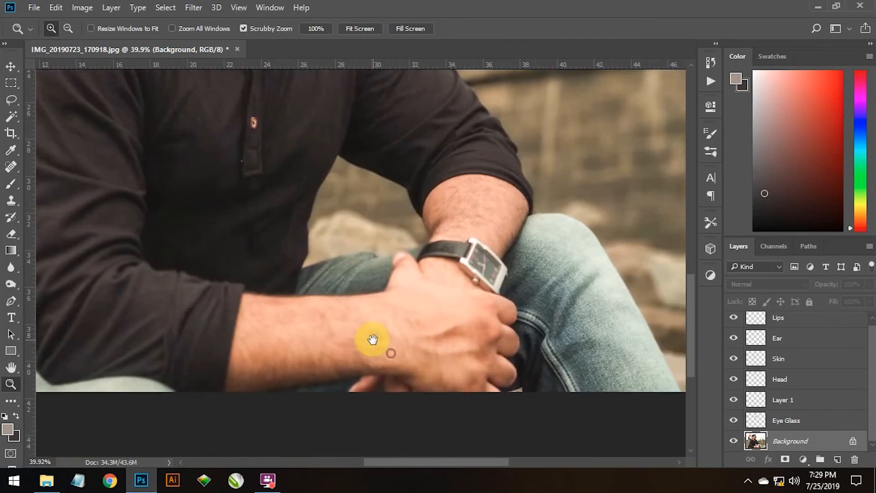
Put all layers from Lips down to the Background into a group named Final Image.
{"action": "key", "text": "ctrl+0"}
{"action": "left_click", "coordinate": [745, 319], "text": "shift"}
{"action": "left_click_drag", "start_coordinate": [827, 322], "coordinate": [820, 460]}
{"action": "key", "text": "Return"}
Duplicate the Final Image group and merge the copy into a single layer.
{"action": "right_click", "coordinate": [803, 319]}
{"action": "left_click", "coordinate": [712, 78]}
{"action": "key", "text": "Return"}
{"action": "right_click", "coordinate": [782, 321]}
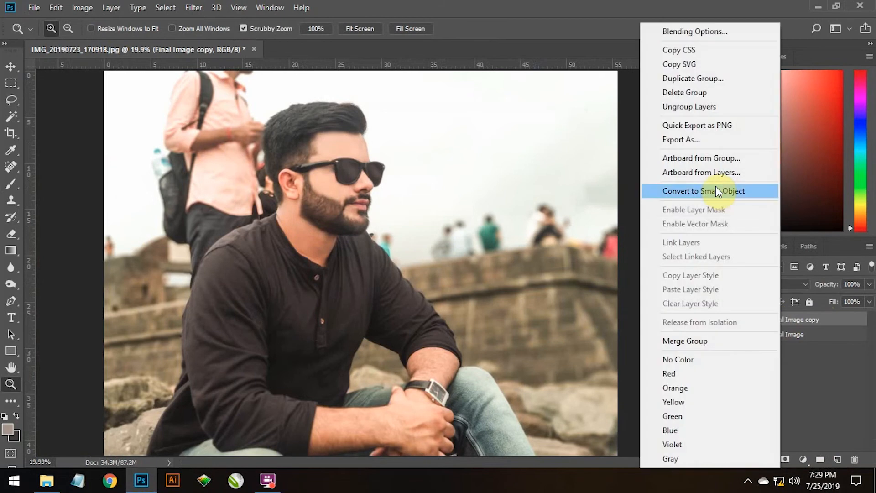
{"action": "left_click", "coordinate": [696, 341]}
{"action": "key", "text": "c"}
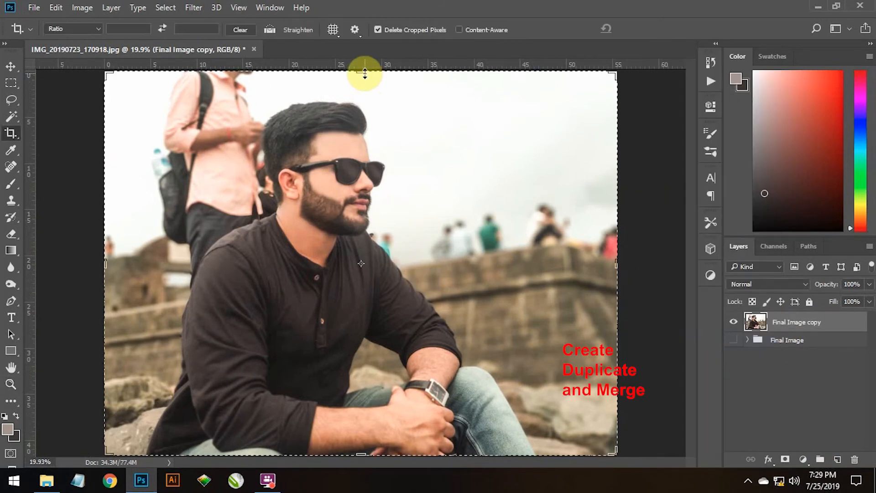
{"action": "key", "text": "v"}
{"action": "left_click", "coordinate": [193, 7]}
{"action": "left_click", "coordinate": [280, 121]}
{"action": "key", "text": "z"}
{"action": "left_click", "coordinate": [313, 132]}
{"action": "left_click", "coordinate": [311, 148]}
Select the sparse patch of the moustache below the nose with the Lasso tool and feather the selection.
{"action": "left_click", "coordinate": [468, 294]}
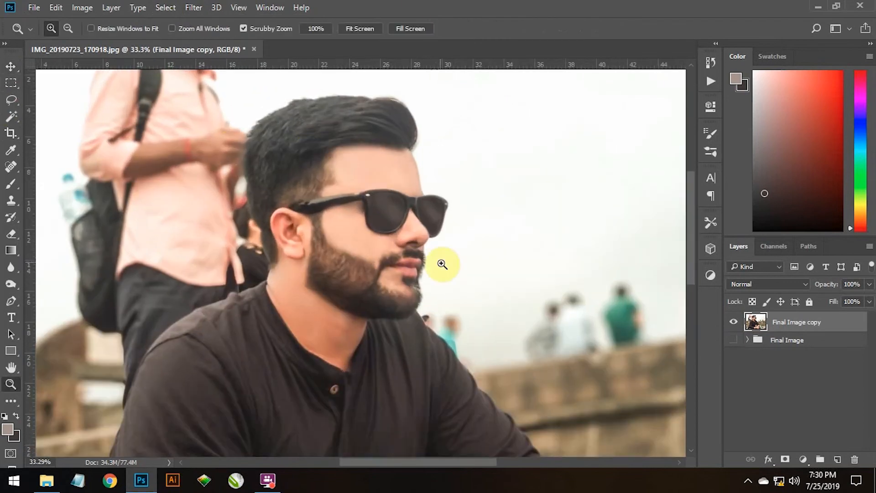
{"action": "key", "text": "l"}
{"action": "key", "text": "ctrl+1"}
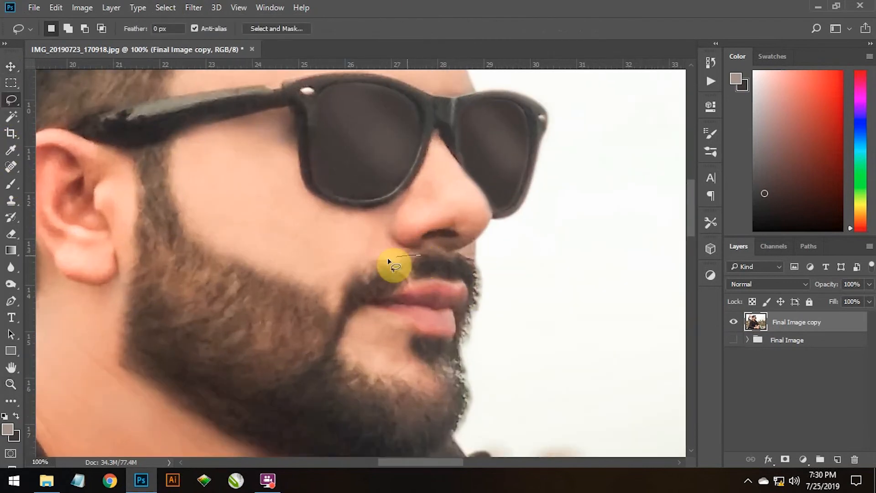
{"action": "left_click", "coordinate": [162, 8]}
{"action": "mouse_move", "coordinate": [189, 173]}
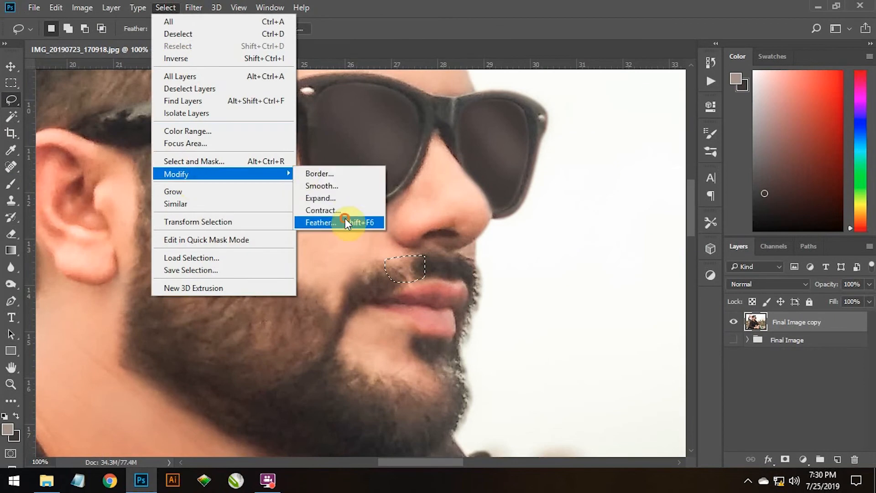
{"action": "left_click", "coordinate": [346, 221]}
{"action": "left_click", "coordinate": [499, 154]}
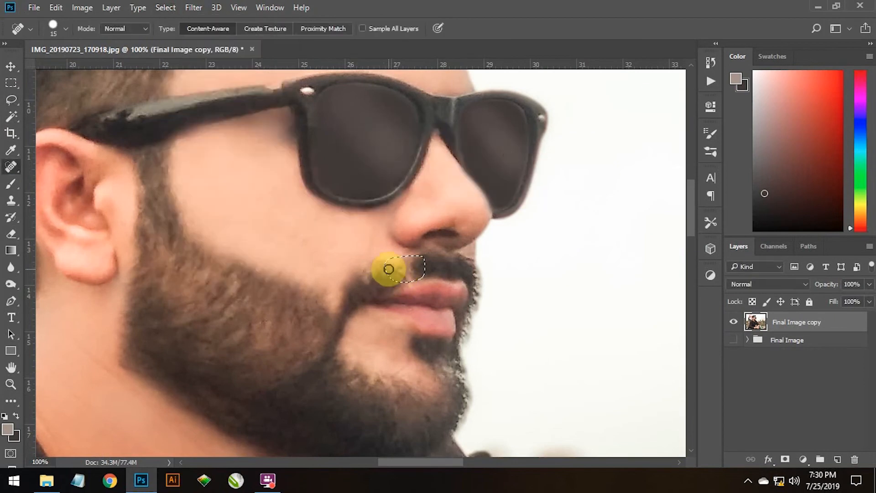
Set the Spot Healing Brush to size 22 in Content-Aware mode and begin healing the selected moustache patch.
{"action": "key", "text": "j"}
{"action": "left_click", "coordinate": [66, 28]}
{"action": "left_click_drag", "start_coordinate": [28, 65], "coordinate": [32, 63]}
{"action": "type", "text": "j"}
{"action": "left_click", "coordinate": [423, 199]}
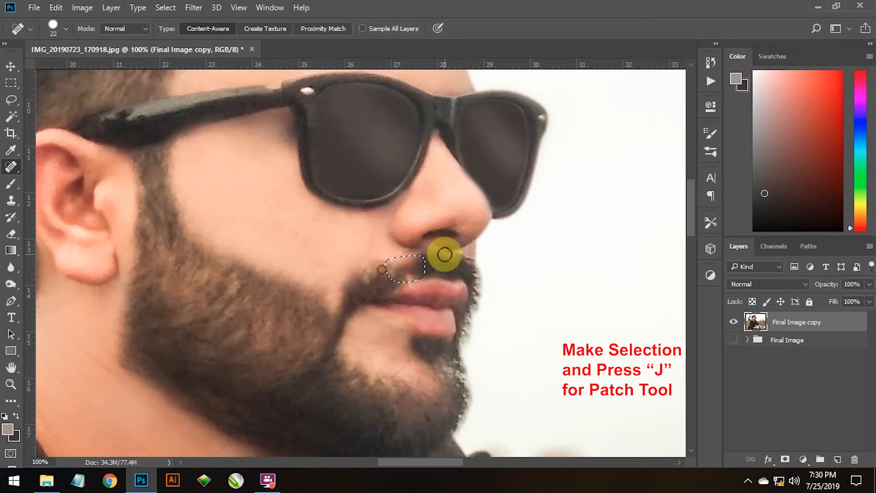
Finish filling the sparse moustache patch with the Spot Healing Brush and clear the selection.
{"action": "key", "text": "l"}
{"action": "key", "text": "j"}
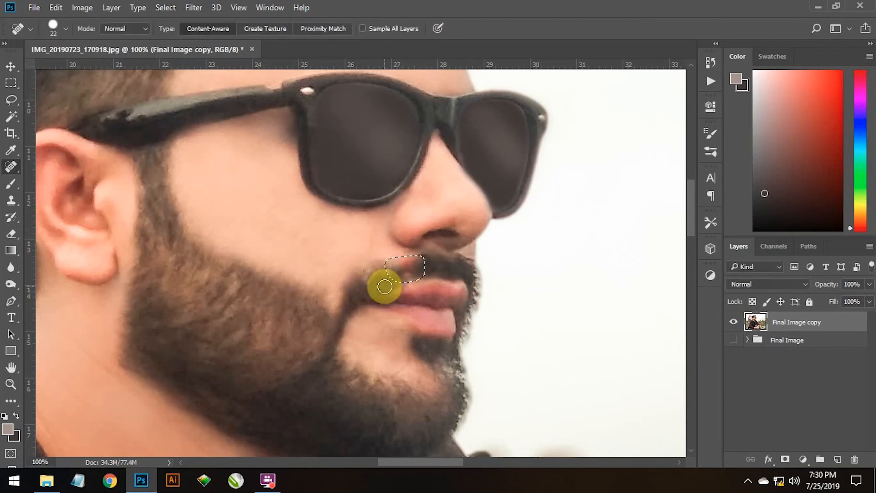
{"action": "key", "text": "l"}
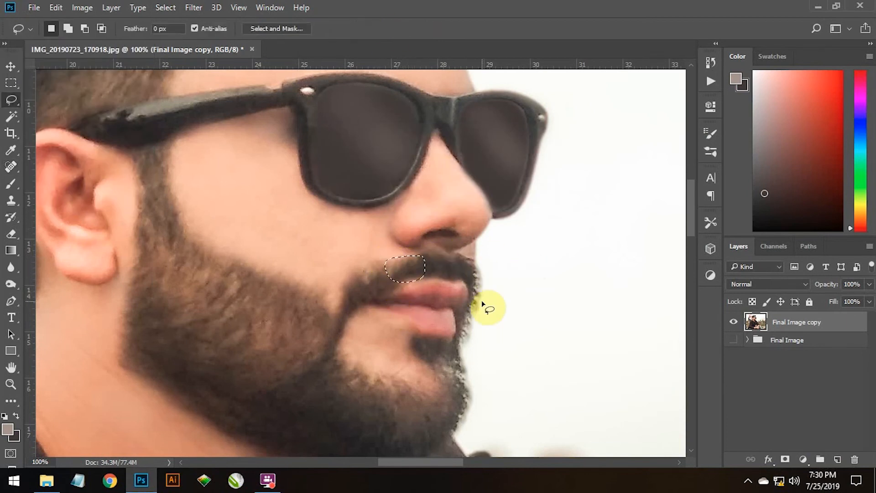
{"action": "key", "text": "ctrl+minus"}
{"action": "key", "text": "ctrl+plus"}
{"action": "key", "text": "j"}
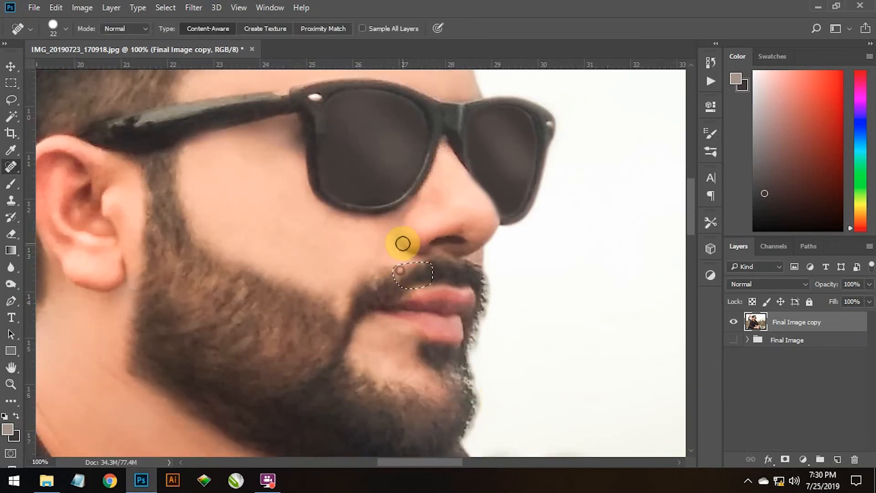
{"action": "mouse_move", "coordinate": [441, 287]}
{"action": "left_mouse_down"}
{"action": "mouse_move", "coordinate": [450, 282]}
{"action": "mouse_move", "coordinate": [422, 251]}
{"action": "mouse_move", "coordinate": [354, 256]}
{"action": "left_mouse_up"}
{"action": "key", "text": "l"}
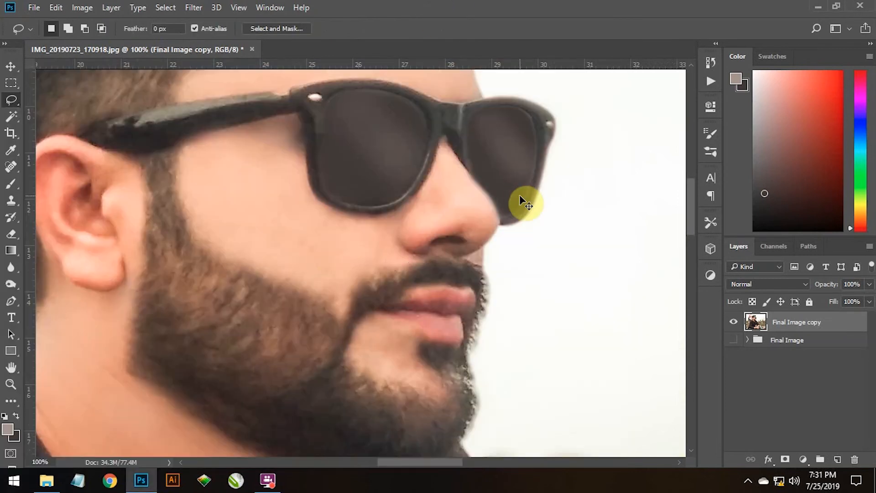
{"action": "key", "text": "ctrl+d"}
{"action": "scroll", "coordinate": [511, 204], "scroll_direction": "down", "scroll_amount": 5}
{"action": "scroll", "coordinate": [502, 214], "scroll_direction": "up", "scroll_amount": 5}
{"action": "left_click", "coordinate": [9, 67]}
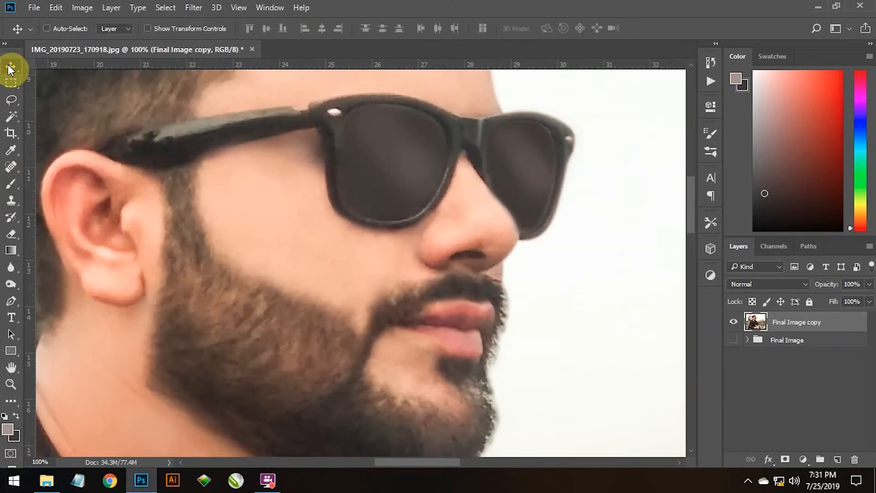
Brighten the skin of the face with the Dodge tool at size 300, Midtones range and 20% exposure.
{"action": "key", "text": "ctrl+minus"}
{"action": "key", "text": "ctrl+minus"}
{"action": "key", "text": "ctrl+minus"}
{"action": "key", "text": "ctrl+shift+s"}
{"action": "key", "text": "Escape"}
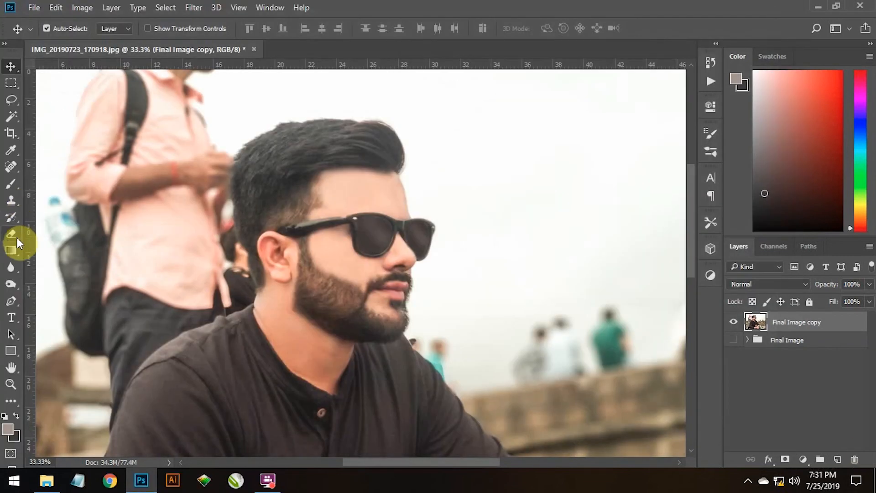
{"action": "left_click_drag", "start_coordinate": [15, 284], "coordinate": [41, 284]}
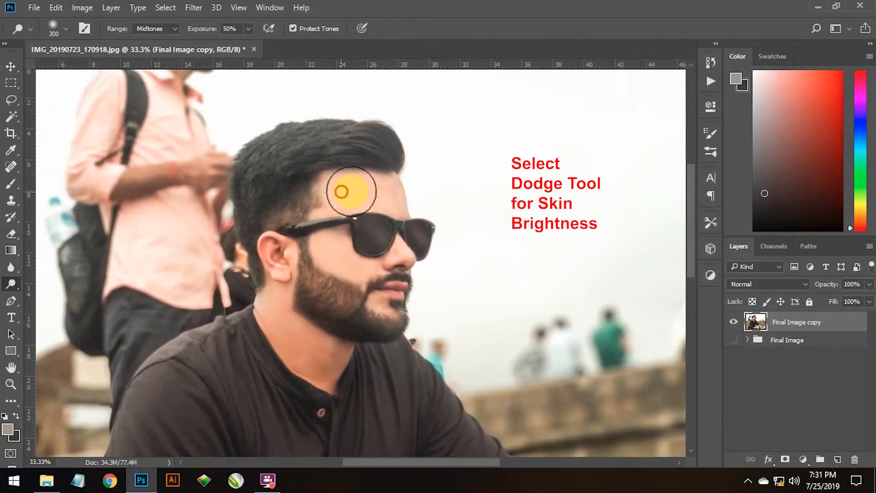
{"action": "key", "text": "ctrl+plus"}
{"action": "left_click", "coordinate": [230, 29]}
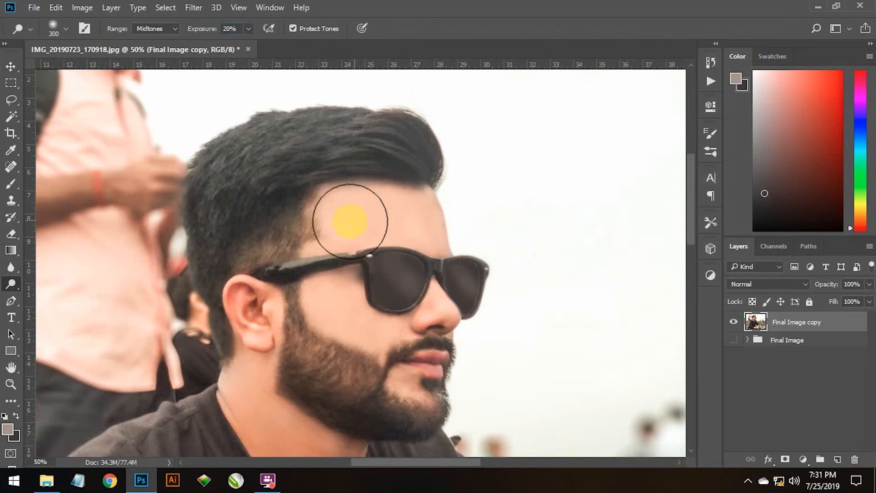
{"action": "mouse_move", "coordinate": [256, 306]}
{"action": "left_mouse_down"}
{"action": "mouse_move", "coordinate": [277, 212]}
{"action": "mouse_move", "coordinate": [303, 346]}
{"action": "mouse_move", "coordinate": [378, 374]}
{"action": "mouse_move", "coordinate": [444, 296]}
{"action": "mouse_move", "coordinate": [344, 344]}
{"action": "left_mouse_up"}
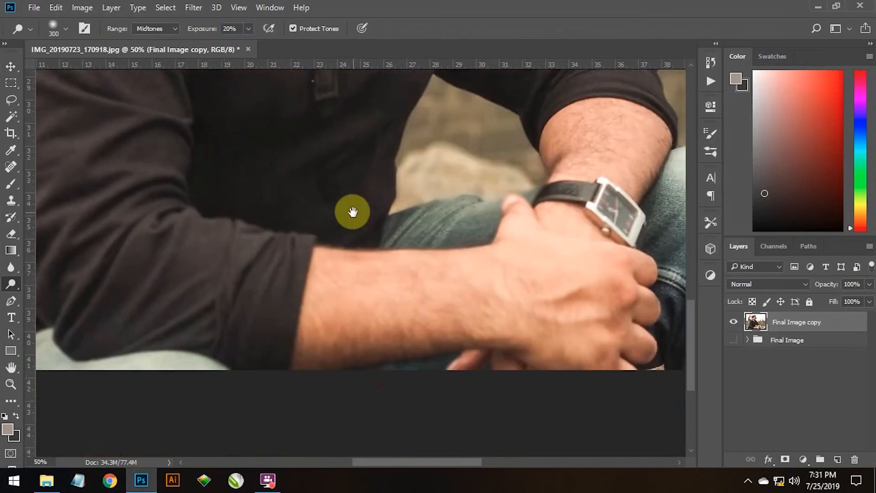
Brighten the skin of the forearms and hands with the Dodge tool at 20% exposure and review the whole photo.
{"action": "mouse_move", "coordinate": [349, 210]}
{"action": "left_mouse_down"}
{"action": "mouse_move", "coordinate": [511, 253]}
{"action": "mouse_move", "coordinate": [392, 350]}
{"action": "mouse_move", "coordinate": [542, 334]}
{"action": "mouse_move", "coordinate": [548, 266]}
{"action": "mouse_move", "coordinate": [617, 307]}
{"action": "mouse_move", "coordinate": [465, 378]}
{"action": "mouse_move", "coordinate": [626, 283]}
{"action": "left_mouse_up"}
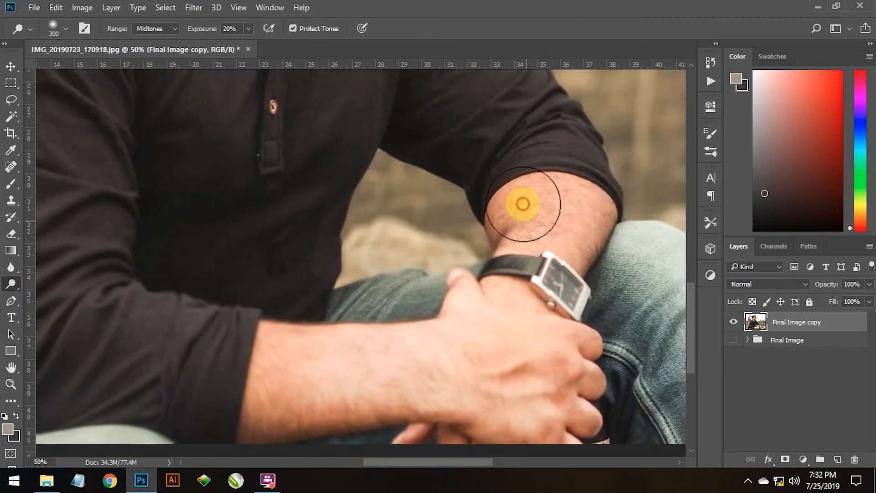
{"action": "mouse_move", "coordinate": [522, 204]}
{"action": "left_mouse_down"}
{"action": "mouse_move", "coordinate": [586, 202]}
{"action": "mouse_move", "coordinate": [525, 246]}
{"action": "mouse_move", "coordinate": [518, 303]}
{"action": "mouse_move", "coordinate": [469, 304]}
{"action": "mouse_move", "coordinate": [446, 333]}
{"action": "mouse_move", "coordinate": [457, 337]}
{"action": "left_mouse_up"}
{"action": "key", "text": "z"}
{"action": "left_click", "coordinate": [11, 66]}
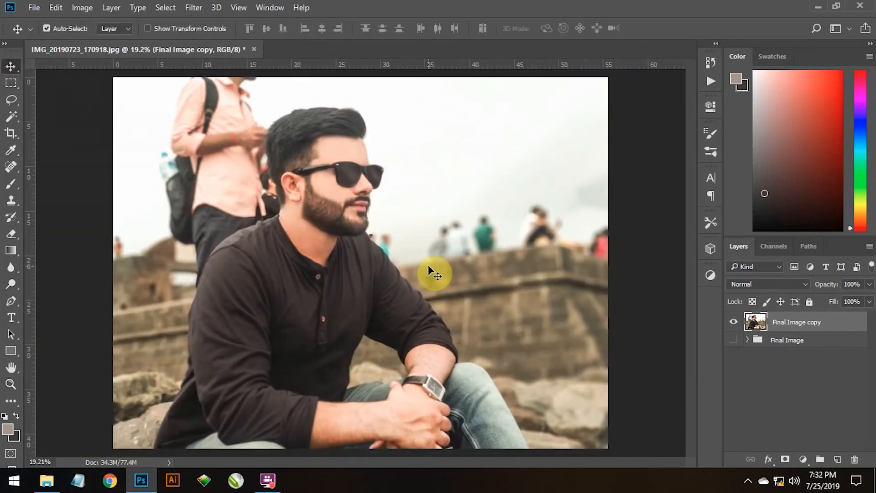
Brighten the merged photo copy slightly with a Brightness/Contrast adjustment.
{"action": "left_click", "coordinate": [82, 7]}
{"action": "mouse_move", "coordinate": [88, 37]}
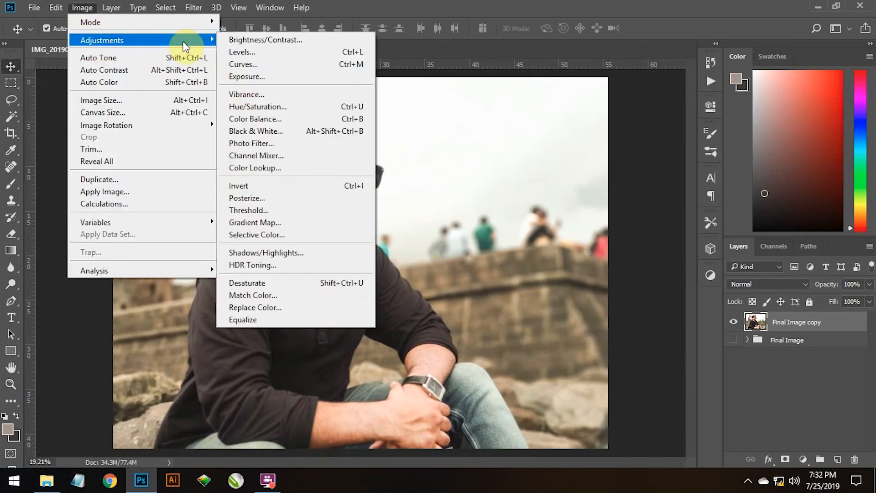
{"action": "left_click", "coordinate": [411, 23]}
{"action": "left_click_drag", "start_coordinate": [643, 119], "coordinate": [647, 115]}
{"action": "mouse_move", "coordinate": [642, 147]}
{"action": "left_mouse_down"}
{"action": "mouse_move", "coordinate": [652, 146]}
{"action": "mouse_move", "coordinate": [638, 154]}
{"action": "mouse_move", "coordinate": [650, 147]}
{"action": "left_mouse_up"}
{"action": "left_click", "coordinate": [744, 106]}
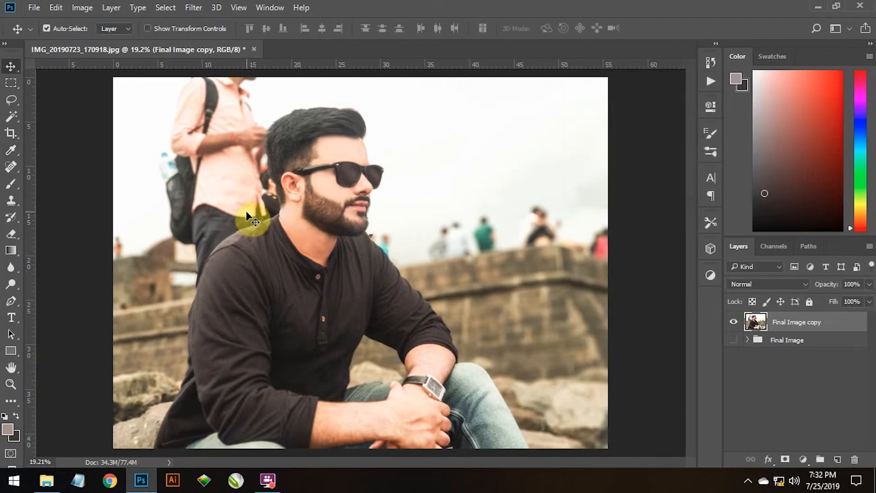
Start a Pen path outside the photo's left edge and trace it to the seated man's arm and along his shoulder.
{"action": "key", "text": "z"}
{"action": "left_click_drag", "start_coordinate": [170, 84], "coordinate": [171, 295]}
{"action": "left_click_drag", "start_coordinate": [205, 309], "coordinate": [241, 316]}
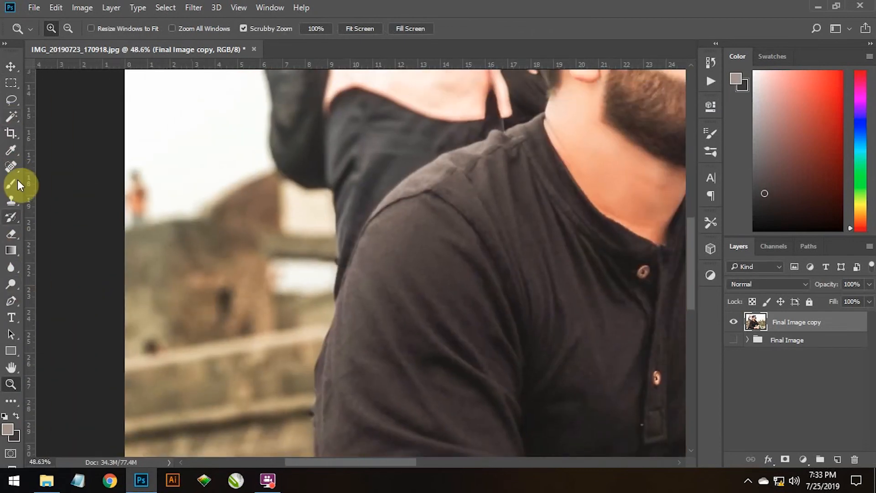
{"action": "left_click", "coordinate": [11, 301]}
{"action": "left_click", "coordinate": [101, 135]}
{"action": "left_click", "coordinate": [108, 362]}
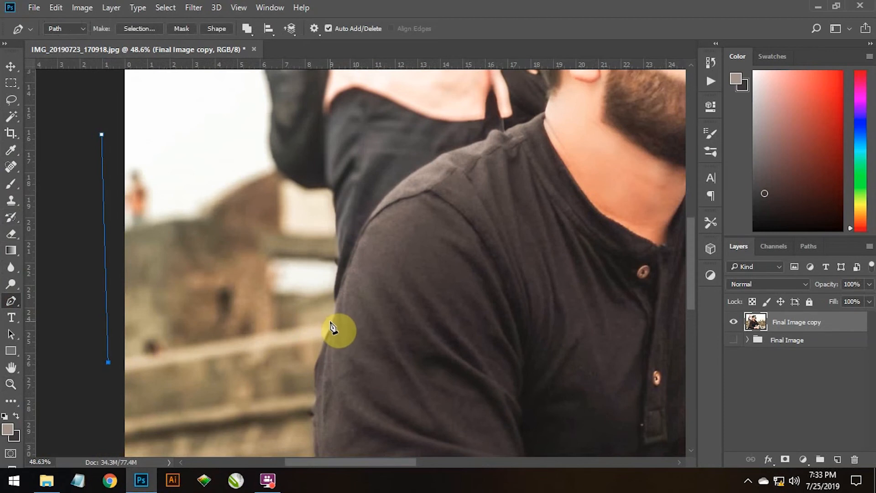
{"action": "key", "text": "ctrl+1"}
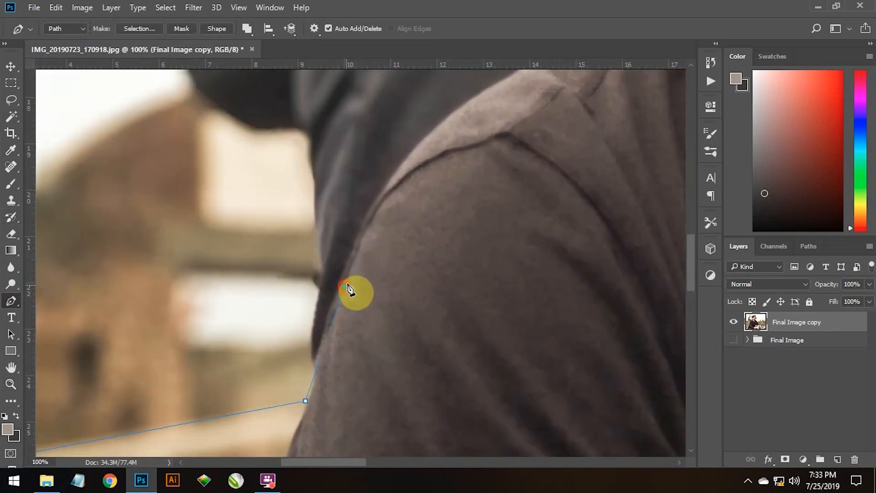
{"action": "left_click_drag", "start_coordinate": [441, 138], "coordinate": [291, 261]}
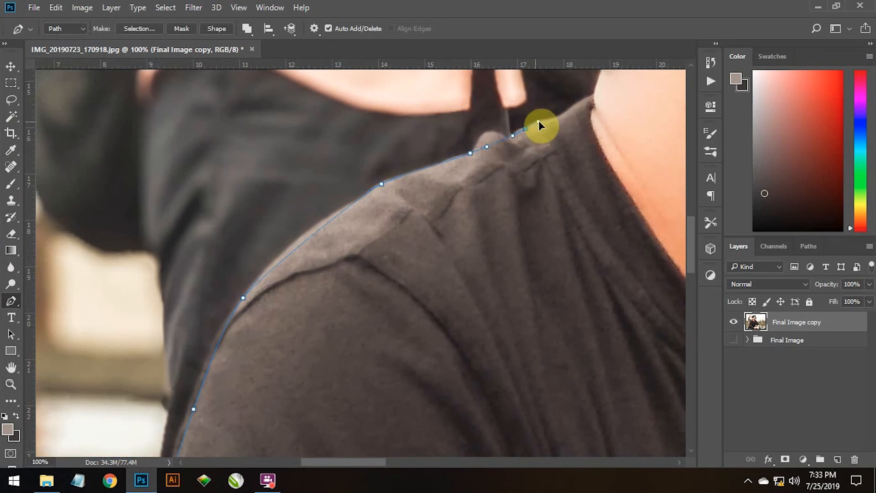
{"action": "left_click_drag", "start_coordinate": [576, 97], "coordinate": [448, 277]}
Continue the Pen path up the neck, behind the ear and along the back of the man's hair.
{"action": "key", "text": "ctrl+plus"}
{"action": "key", "text": "ctrl+plus"}
{"action": "left_click_drag", "start_coordinate": [557, 290], "coordinate": [256, 321]}
{"action": "left_click_drag", "start_coordinate": [369, 99], "coordinate": [346, 291]}
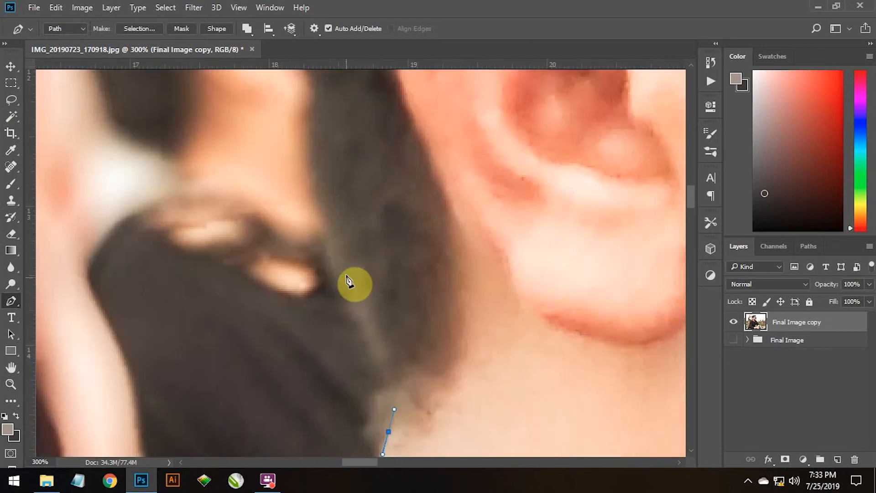
{"action": "left_click_drag", "start_coordinate": [293, 104], "coordinate": [304, 308]}
{"action": "key", "text": "ctrl+minus"}
{"action": "key", "text": "ctrl+minus"}
{"action": "key", "text": "ctrl+minus"}
{"action": "key", "text": "ctrl+plus"}
{"action": "key", "text": "ctrl+plus"}
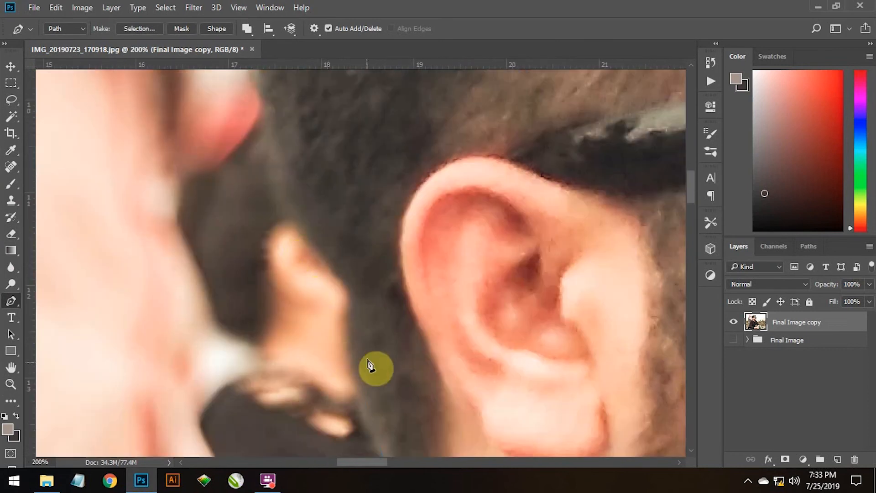
{"action": "left_click_drag", "start_coordinate": [349, 345], "coordinate": [324, 310]}
{"action": "left_click_drag", "start_coordinate": [250, 136], "coordinate": [293, 331]}
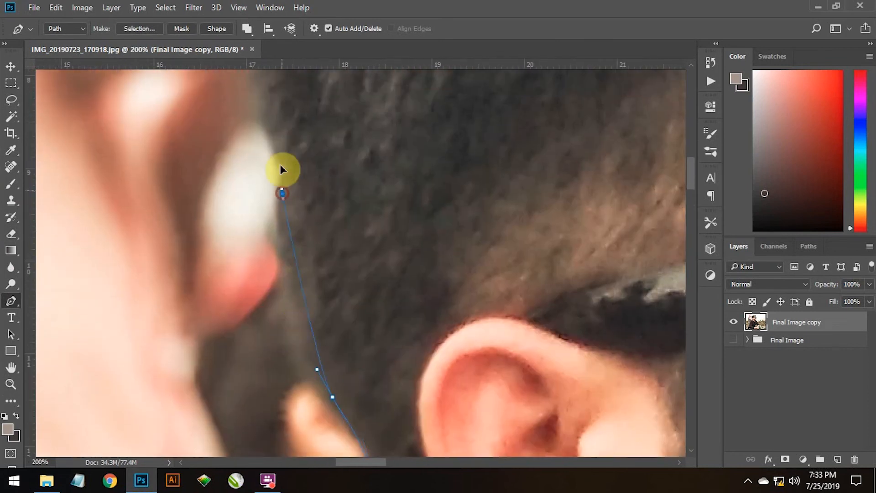
{"action": "left_click_drag", "start_coordinate": [283, 193], "coordinate": [274, 129]}
{"action": "left_click_drag", "start_coordinate": [272, 119], "coordinate": [258, 296]}
{"action": "left_click_drag", "start_coordinate": [262, 147], "coordinate": [274, 102]}
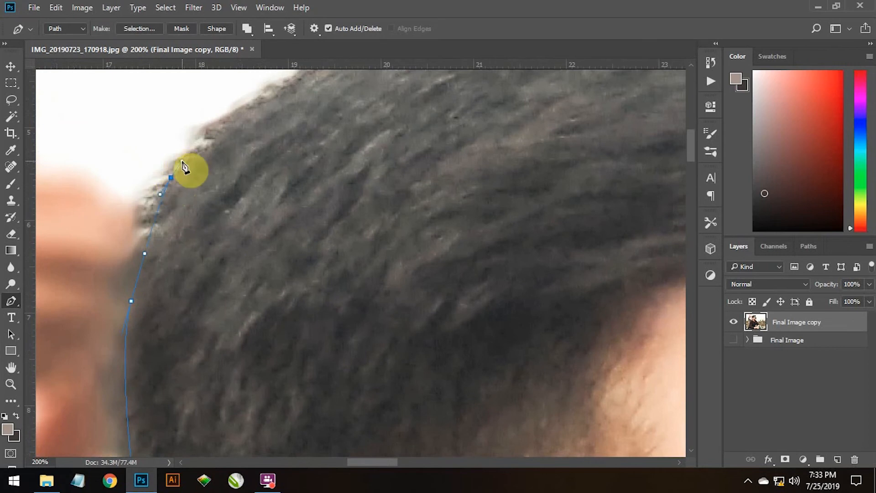
Close the Pen path around the standing man in the background and convert it into a selection.
{"action": "key", "text": "ctrl+minus"}
{"action": "key", "text": "ctrl+minus"}
{"action": "key", "text": "ctrl+minus"}
{"action": "key", "text": "ctrl+minus"}
{"action": "key", "text": "ctrl+minus"}
{"action": "key", "text": "ctrl+minus"}
{"action": "left_click_drag", "start_coordinate": [296, 89], "coordinate": [272, 85]}
{"action": "left_click_drag", "start_coordinate": [138, 91], "coordinate": [118, 138]}
{"action": "left_click", "coordinate": [138, 229]}
{"action": "key", "text": "ctrl+Return"}
Feather the background selection by 5 pixels.
{"action": "key", "text": "ctrl+plus"}
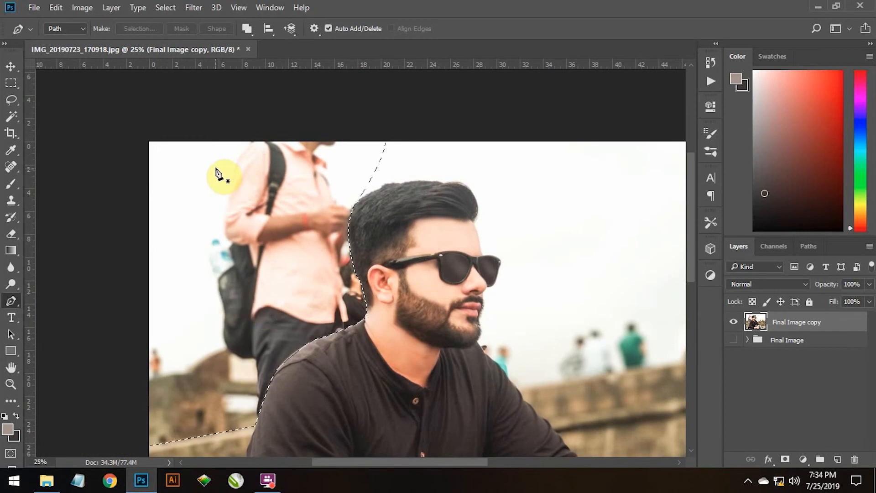
{"action": "left_click", "coordinate": [165, 7]}
{"action": "left_click", "coordinate": [313, 232]}
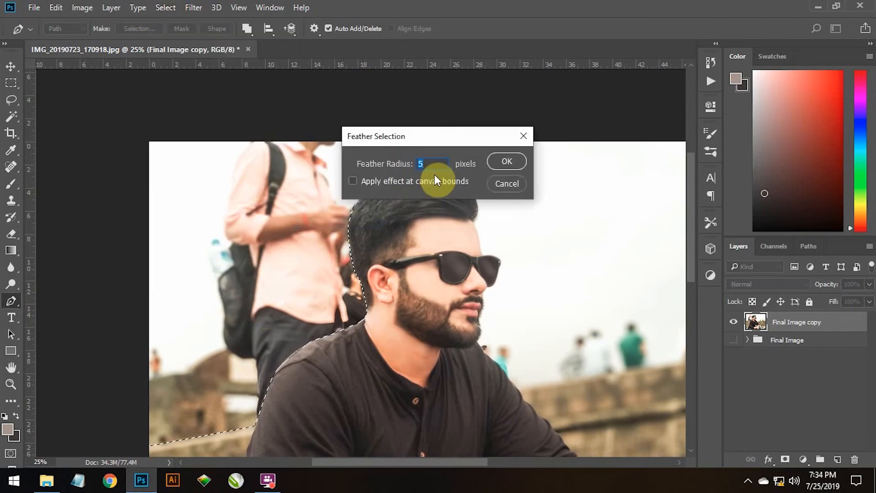
{"action": "key", "text": "Return"}
Sample the sky colour for the Brush tool, swap foreground and background colours, and create a new layer above the photo copy.
{"action": "left_click", "coordinate": [11, 184]}
{"action": "key", "text": "ctrl+minus"}
{"action": "left_click", "coordinate": [465, 160], "text": "alt"}
{"action": "left_click", "coordinate": [16, 416]}
{"action": "left_click", "coordinate": [837, 460]}
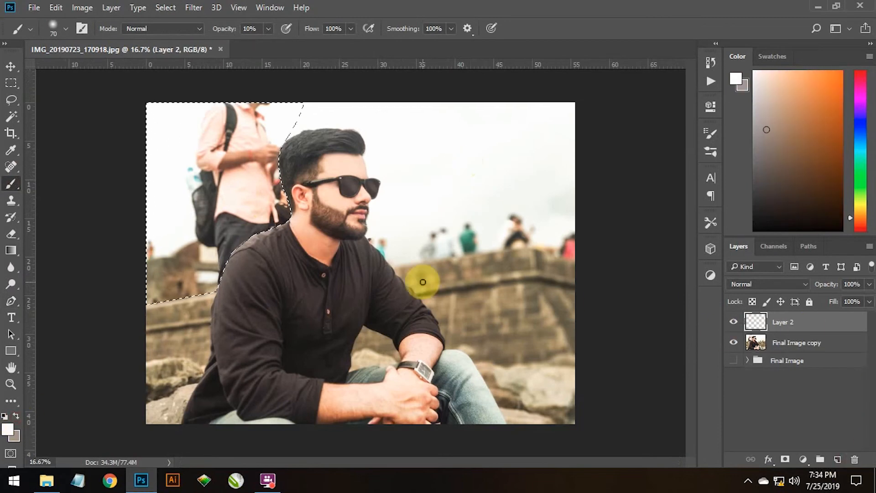
Paint over the standing man within the selection in sampled sky white, using a size 1400 brush and ending at 19% opacity.
{"action": "key", "text": "ctrl+minus"}
{"action": "key", "text": "bracketright"}
{"action": "key", "text": "bracketright"}
{"action": "key", "text": "bracketright"}
{"action": "key", "text": "bracketright"}
{"action": "key", "text": "bracketright"}
{"action": "key", "text": "bracketright"}
{"action": "key", "text": "bracketright"}
{"action": "key", "text": "bracketright"}
{"action": "key", "text": "bracketright"}
{"action": "key", "text": "bracketright"}
{"action": "key", "text": "bracketright"}
{"action": "key", "text": "bracketright"}
{"action": "key", "text": "bracketright"}
{"action": "key", "text": "bracketright"}
{"action": "key", "text": "bracketright"}
{"action": "key", "text": "bracketright"}
{"action": "key", "text": "bracketright"}
{"action": "key", "text": "bracketright"}
{"action": "key", "text": "bracketright"}
{"action": "key", "text": "bracketright"}
{"action": "left_click_drag", "start_coordinate": [288, 45], "coordinate": [289, 45]}
{"action": "mouse_move", "coordinate": [168, 208]}
{"action": "left_mouse_down"}
{"action": "mouse_move", "coordinate": [304, 146]}
{"action": "mouse_move", "coordinate": [420, 160]}
{"action": "mouse_move", "coordinate": [417, 146]}
{"action": "mouse_move", "coordinate": [331, 132]}
{"action": "mouse_move", "coordinate": [407, 98]}
{"action": "mouse_move", "coordinate": [397, 128]}
{"action": "mouse_move", "coordinate": [486, 221]}
{"action": "mouse_move", "coordinate": [337, 144]}
{"action": "left_mouse_up"}
{"action": "left_click", "coordinate": [339, 145], "text": "alt"}
{"action": "left_click_drag", "start_coordinate": [254, 46], "coordinate": [258, 45]}
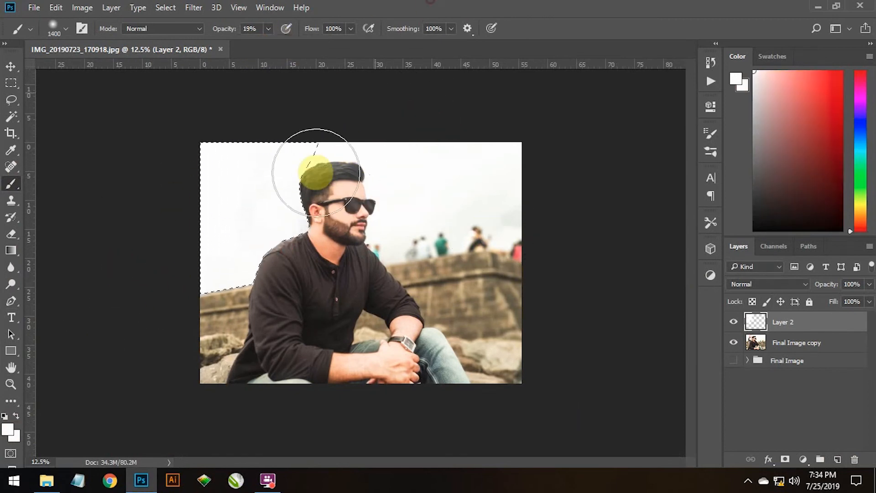
Clear the selection and compare the photo with Layer 2 hidden and shown.
{"action": "key", "text": "ctrl+d"}
{"action": "key", "text": "ctrl+space"}
{"action": "left_click_drag", "start_coordinate": [322, 147], "coordinate": [366, 162]}
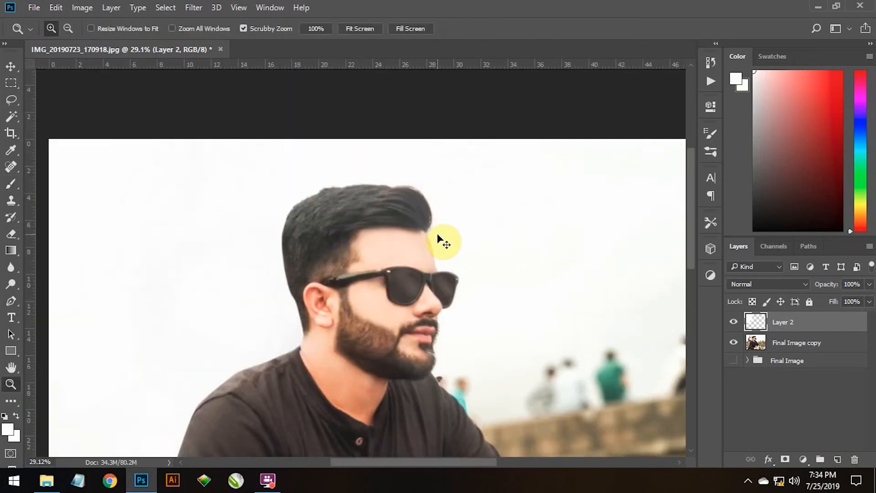
{"action": "key", "text": "ctrl+0"}
{"action": "left_click", "coordinate": [11, 67]}
{"action": "left_click", "coordinate": [733, 323]}
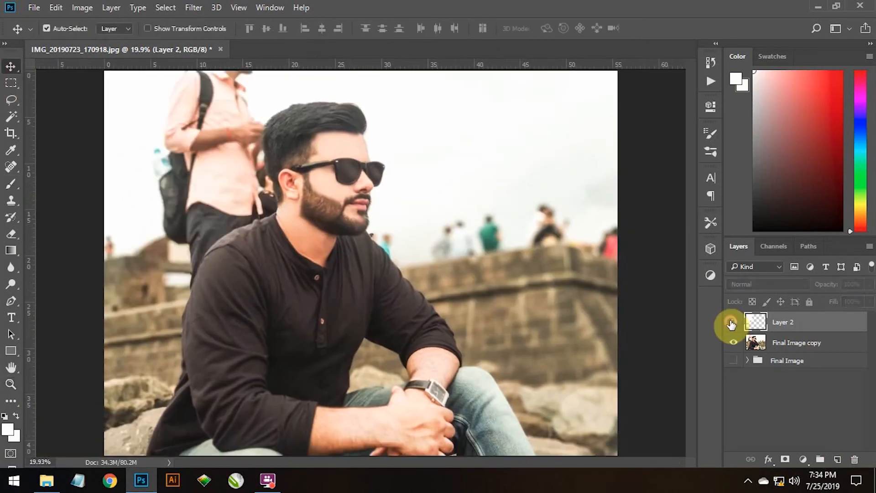
{"action": "left_click", "coordinate": [733, 322]}
Soften the lower edge of the painted sky along the stone wall with the Blur tool on Layer 2.
{"action": "left_click", "coordinate": [11, 268]}
{"action": "left_click", "coordinate": [768, 322]}
{"action": "key", "text": "bracketright"}
{"action": "key", "text": "bracketright"}
{"action": "key", "text": "bracketright"}
{"action": "key", "text": "bracketright"}
{"action": "mouse_move", "coordinate": [204, 271]}
{"action": "left_mouse_down"}
{"action": "mouse_move", "coordinate": [170, 322]}
{"action": "mouse_move", "coordinate": [292, 213]}
{"action": "mouse_move", "coordinate": [172, 322]}
{"action": "left_mouse_up"}
{"action": "mouse_move", "coordinate": [82, 320]}
{"action": "left_mouse_down"}
{"action": "mouse_move", "coordinate": [265, 282]}
{"action": "mouse_move", "coordinate": [245, 238]}
{"action": "mouse_move", "coordinate": [161, 303]}
{"action": "mouse_move", "coordinate": [245, 287]}
{"action": "mouse_move", "coordinate": [197, 281]}
{"action": "mouse_move", "coordinate": [117, 303]}
{"action": "mouse_move", "coordinate": [231, 290]}
{"action": "mouse_move", "coordinate": [166, 264]}
{"action": "mouse_move", "coordinate": [312, 238]}
{"action": "mouse_move", "coordinate": [352, 176]}
{"action": "mouse_move", "coordinate": [270, 82]}
{"action": "mouse_move", "coordinate": [346, 121]}
{"action": "mouse_move", "coordinate": [248, 110]}
{"action": "mouse_move", "coordinate": [392, 213]}
{"action": "mouse_move", "coordinate": [252, 245]}
{"action": "mouse_move", "coordinate": [290, 112]}
{"action": "mouse_move", "coordinate": [203, 258]}
{"action": "mouse_move", "coordinate": [226, 297]}
{"action": "left_mouse_up"}
{"action": "key", "text": "bracketright"}
{"action": "key", "text": "bracketright"}
Examine the man's hair and shoulder edges and the whole photo with Layer 2 hidden and shown.
{"action": "key", "text": "v"}
{"action": "key", "text": "z"}
{"action": "left_click_drag", "start_coordinate": [259, 112], "coordinate": [365, 107]}
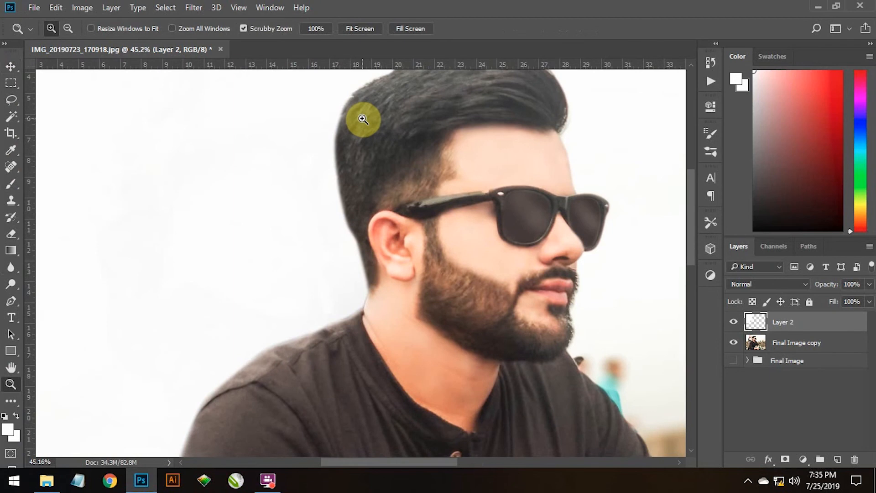
{"action": "key", "text": "ctrl+0"}
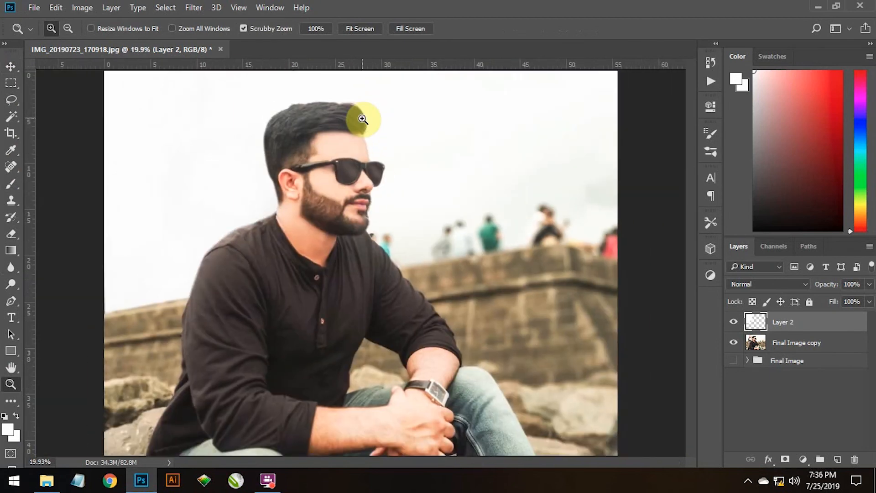
{"action": "left_click", "coordinate": [11, 66]}
{"action": "left_click", "coordinate": [734, 322]}
{"action": "left_click", "coordinate": [734, 322]}
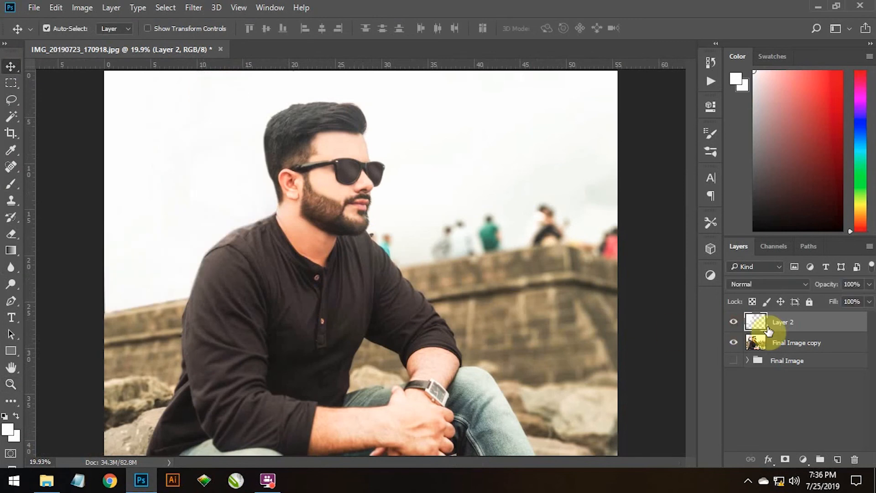
{"action": "left_click", "coordinate": [733, 322]}
{"action": "left_click", "coordinate": [732, 327]}
{"action": "left_click", "coordinate": [732, 327]}
{"action": "key", "text": "z"}
{"action": "left_click_drag", "start_coordinate": [243, 96], "coordinate": [329, 153]}
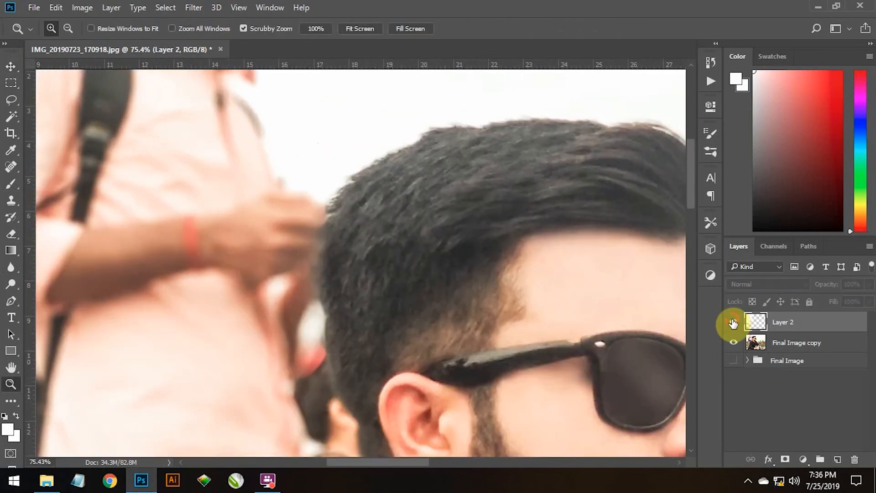
{"action": "left_click", "coordinate": [733, 325]}
Add a layer mask to Layer 2 and prepare a black brush of size 35 for it.
{"action": "left_click", "coordinate": [785, 459]}
{"action": "key", "text": "b"}
{"action": "key", "text": "x"}
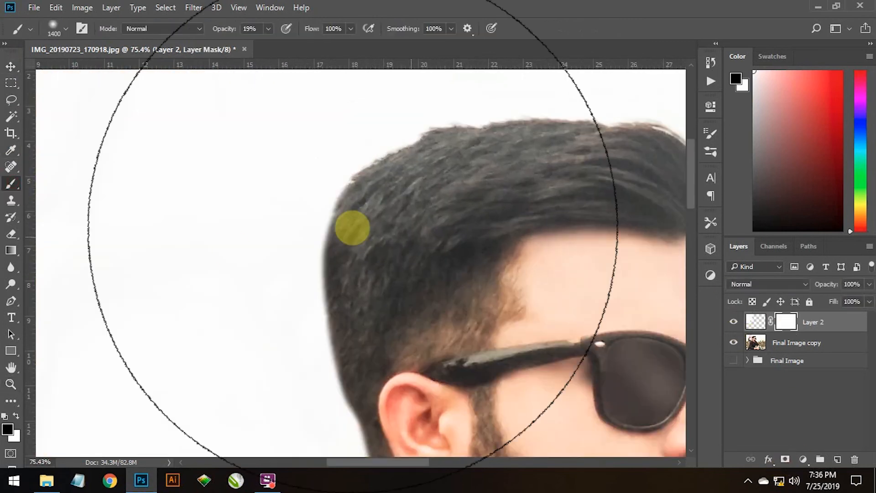
{"action": "key", "text": "bracketleft"}
{"action": "key", "text": "bracketleft"}
{"action": "key", "text": "bracketleft"}
{"action": "key", "text": "bracketleft"}
{"action": "key", "text": "bracketleft"}
{"action": "key", "text": "bracketleft"}
{"action": "key", "text": "bracketleft"}
{"action": "key", "text": "bracketleft"}
{"action": "key", "text": "bracketleft"}
{"action": "key", "text": "bracketleft"}
{"action": "key", "text": "bracketleft"}
{"action": "key", "text": "bracketleft"}
{"action": "key", "text": "bracketleft"}
{"action": "key", "text": "bracketleft"}
{"action": "key", "text": "bracketleft"}
{"action": "key", "text": "bracketleft"}
{"action": "key", "text": "bracketleft"}
{"action": "key", "text": "bracketleft"}
{"action": "key", "text": "bracketleft"}
{"action": "key", "text": "bracketleft"}
Test the mask brush on the back of the hair, undo the last dab, and raise the brush opacity to 100%.
{"action": "left_click", "coordinate": [344, 205]}
{"action": "key", "text": "x"}
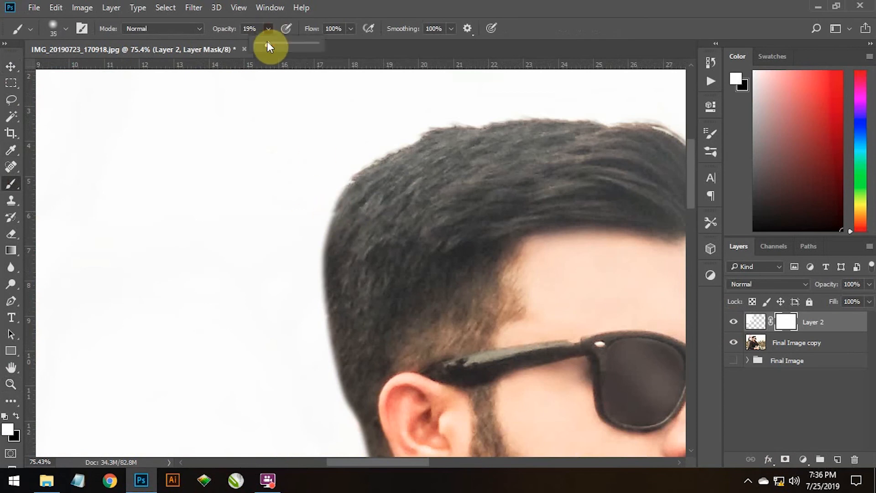
{"action": "left_click", "coordinate": [335, 216]}
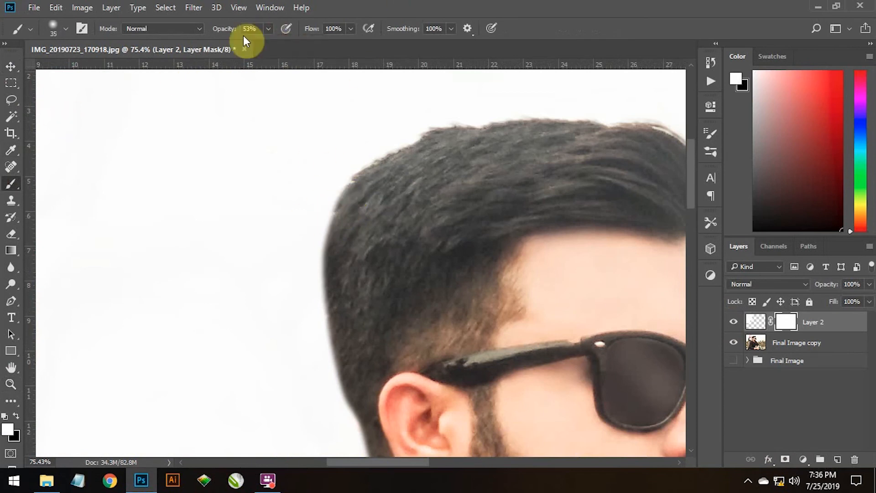
{"action": "key", "text": "x"}
{"action": "key", "text": "ctrl+z"}
{"action": "key", "text": "ctrl+plus"}
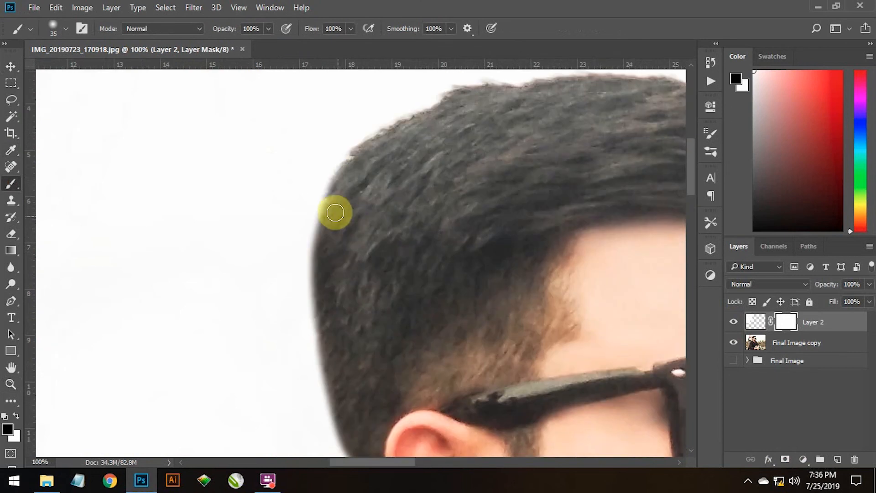
Paint black on the Layer 2 mask to restore the hair edge around the crown, and compare with the layer hidden.
{"action": "left_click_drag", "start_coordinate": [358, 168], "coordinate": [366, 163]}
{"action": "left_click_drag", "start_coordinate": [319, 222], "coordinate": [344, 196]}
{"action": "mouse_move", "coordinate": [317, 235]}
{"action": "left_mouse_down"}
{"action": "mouse_move", "coordinate": [343, 197]}
{"action": "mouse_move", "coordinate": [326, 216]}
{"action": "mouse_move", "coordinate": [319, 262]}
{"action": "mouse_move", "coordinate": [314, 250]}
{"action": "mouse_move", "coordinate": [322, 241]}
{"action": "mouse_move", "coordinate": [316, 265]}
{"action": "mouse_move", "coordinate": [339, 244]}
{"action": "mouse_move", "coordinate": [334, 270]}
{"action": "mouse_move", "coordinate": [319, 201]}
{"action": "mouse_move", "coordinate": [354, 164]}
{"action": "left_mouse_up"}
{"action": "left_click_drag", "start_coordinate": [448, 100], "coordinate": [534, 91]}
{"action": "left_click_drag", "start_coordinate": [326, 222], "coordinate": [357, 189]}
{"action": "left_click", "coordinate": [734, 323]}
{"action": "left_click", "coordinate": [734, 323]}
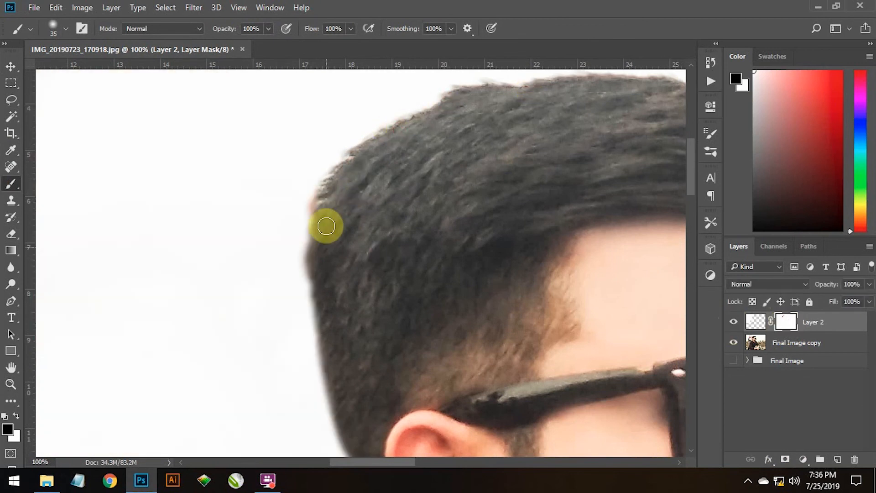
Refine the mask down the back of the head with alternating white and black brush strokes.
{"action": "key", "text": "x"}
{"action": "mouse_move", "coordinate": [313, 295]}
{"action": "left_mouse_down"}
{"action": "mouse_move", "coordinate": [321, 243]}
{"action": "mouse_move", "coordinate": [323, 351]}
{"action": "left_mouse_up"}
{"action": "mouse_move", "coordinate": [326, 319]}
{"action": "left_mouse_down"}
{"action": "mouse_move", "coordinate": [335, 234]}
{"action": "mouse_move", "coordinate": [340, 293]}
{"action": "mouse_move", "coordinate": [368, 373]}
{"action": "left_mouse_up"}
{"action": "left_click_drag", "start_coordinate": [324, 239], "coordinate": [341, 300]}
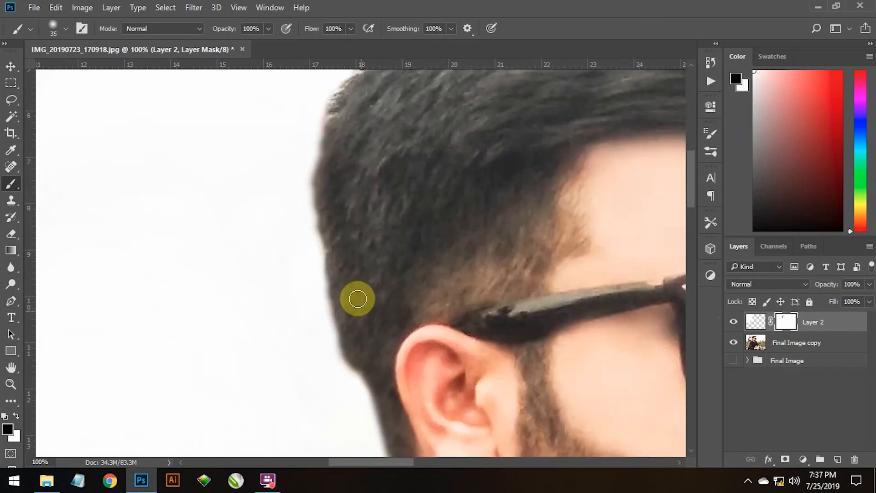
{"action": "key", "text": "x"}
{"action": "mouse_move", "coordinate": [361, 369]}
{"action": "left_mouse_down"}
{"action": "mouse_move", "coordinate": [345, 258]}
{"action": "mouse_move", "coordinate": [360, 290]}
{"action": "left_mouse_up"}
{"action": "key", "text": "x"}
{"action": "left_click_drag", "start_coordinate": [369, 333], "coordinate": [386, 375]}
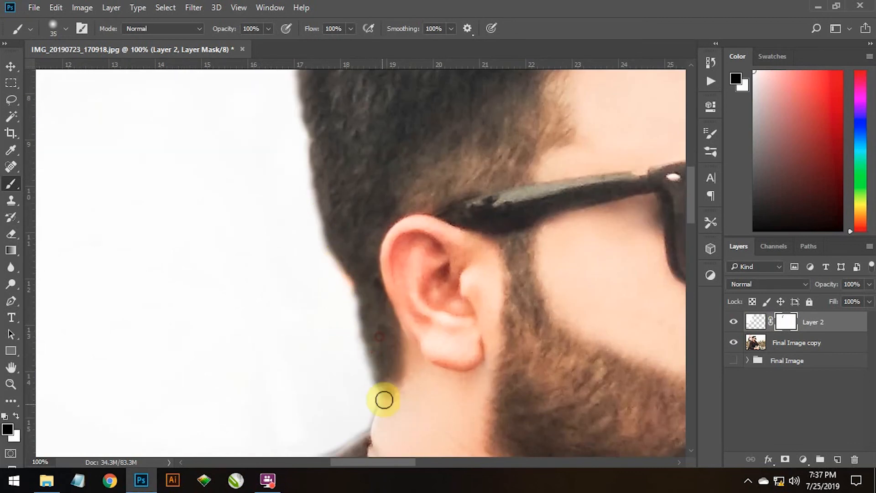
Refine the mask along the lower hairline, neck and shoulder with alternating white and black brush strokes.
{"action": "left_click_drag", "start_coordinate": [332, 374], "coordinate": [337, 290]}
{"action": "key", "text": "x"}
{"action": "left_click_drag", "start_coordinate": [377, 270], "coordinate": [368, 210]}
{"action": "key", "text": "x"}
{"action": "left_click_drag", "start_coordinate": [383, 291], "coordinate": [367, 275]}
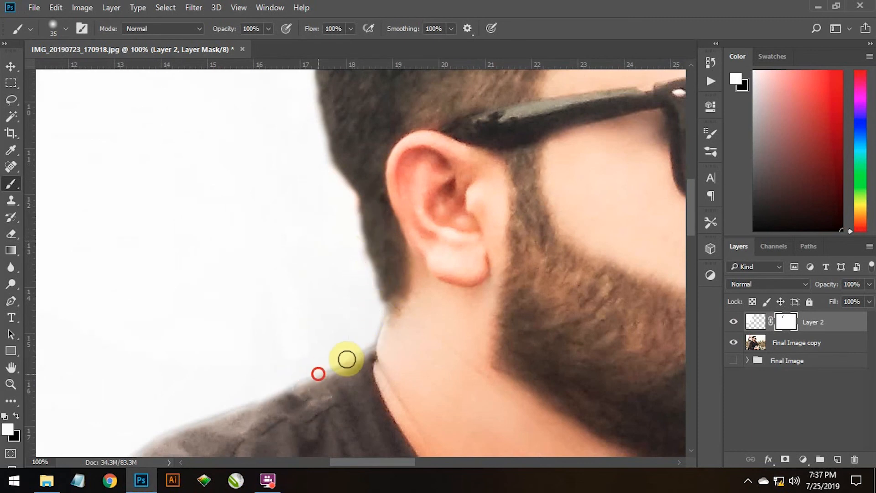
{"action": "mouse_move", "coordinate": [319, 385]}
{"action": "left_mouse_down"}
{"action": "mouse_move", "coordinate": [355, 369]}
{"action": "mouse_move", "coordinate": [405, 182]}
{"action": "mouse_move", "coordinate": [441, 251]}
{"action": "left_mouse_up"}
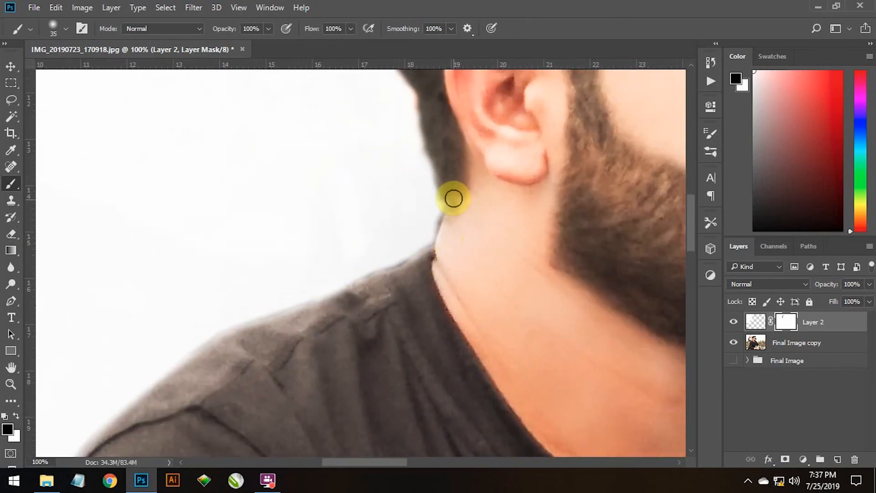
Check the masked edges around the head, neck and shoulder with Layer 2 hidden and shown.
{"action": "key", "text": "ctrl+0"}
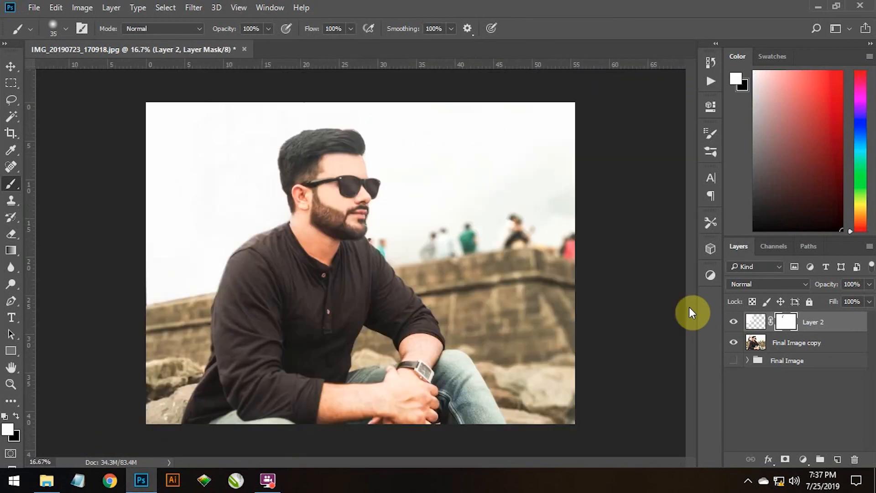
{"action": "key", "text": "z"}
{"action": "left_click_drag", "start_coordinate": [221, 182], "coordinate": [282, 223]}
{"action": "left_click", "coordinate": [736, 324]}
{"action": "left_click", "coordinate": [737, 324]}
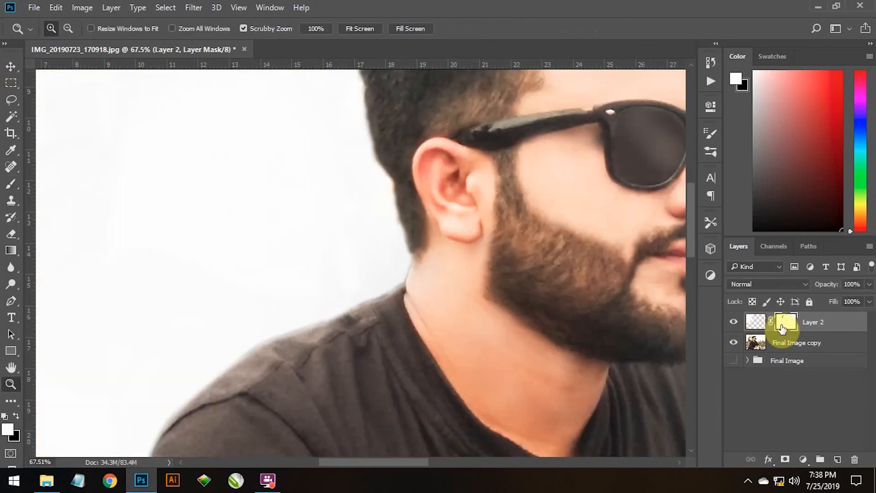
Compare the man's hair, neck and shoulder outline before and after the Layer 2 masking.
{"action": "left_click", "coordinate": [766, 323]}
{"action": "left_click", "coordinate": [734, 323]}
{"action": "left_click", "coordinate": [735, 324]}
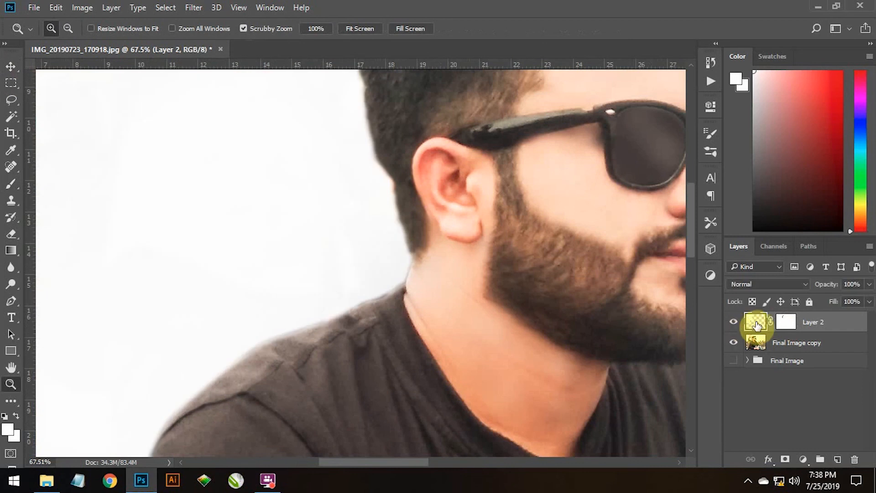
{"action": "left_click", "coordinate": [734, 322]}
{"action": "left_click", "coordinate": [733, 323]}
{"action": "left_click", "coordinate": [734, 323]}
{"action": "left_click", "coordinate": [734, 323]}
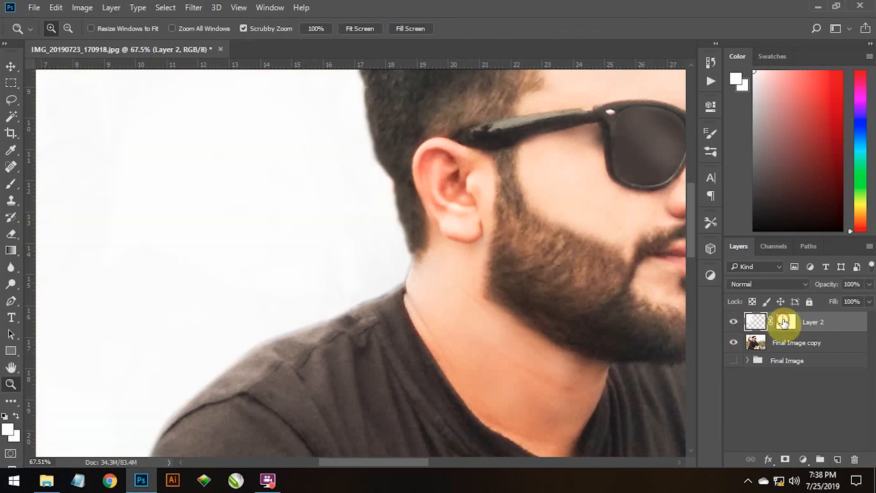
Paint black on the Layer 2 mask along the nape and shoulder edge with a soft 125 to 175 px brush at 19% opacity.
{"action": "left_click", "coordinate": [12, 184]}
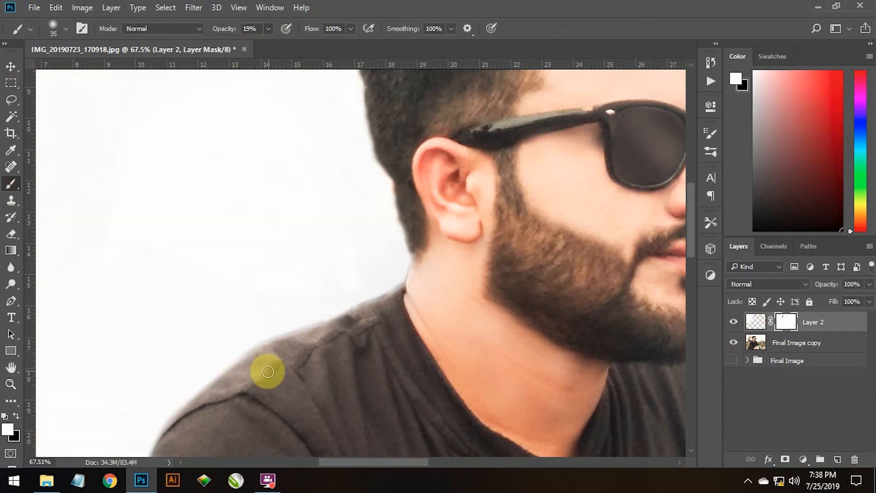
{"action": "key", "text": "bracketleft"}
{"action": "key", "text": "bracketleft"}
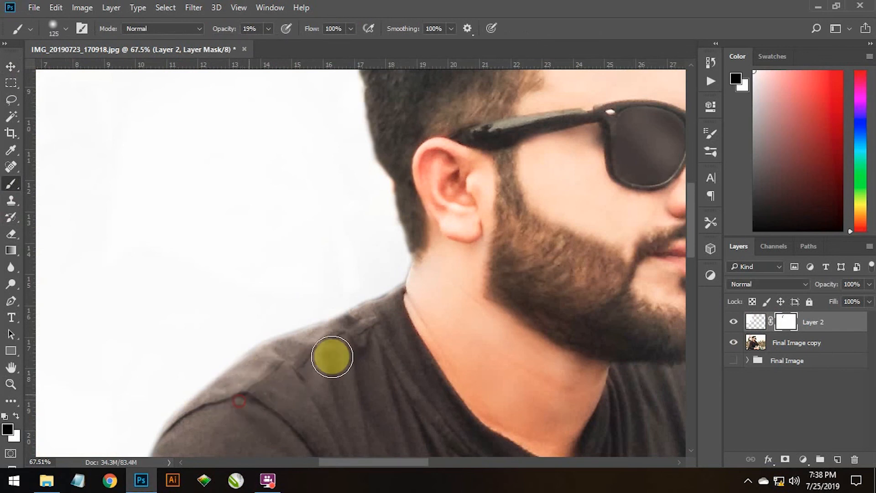
{"action": "left_click_drag", "start_coordinate": [417, 297], "coordinate": [447, 227]}
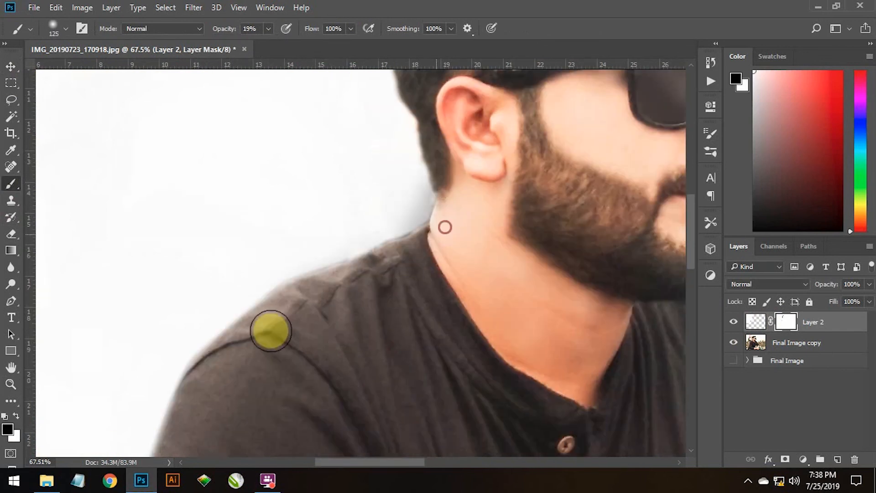
{"action": "key", "text": "bracketright"}
{"action": "key", "text": "bracketright"}
{"action": "mouse_move", "coordinate": [402, 252]}
{"action": "left_mouse_down"}
{"action": "mouse_move", "coordinate": [283, 307]}
{"action": "mouse_move", "coordinate": [301, 299]}
{"action": "left_mouse_up"}
{"action": "left_click_drag", "start_coordinate": [390, 273], "coordinate": [246, 336]}
{"action": "mouse_move", "coordinate": [434, 202]}
{"action": "left_mouse_down"}
{"action": "mouse_move", "coordinate": [440, 225]}
{"action": "mouse_move", "coordinate": [428, 203]}
{"action": "left_mouse_up"}
{"action": "key", "text": "ctrl+minus"}
{"action": "key", "text": "ctrl+minus"}
{"action": "key", "text": "ctrl+minus"}
{"action": "key", "text": "ctrl+minus"}
{"action": "key", "text": "ctrl+minus"}
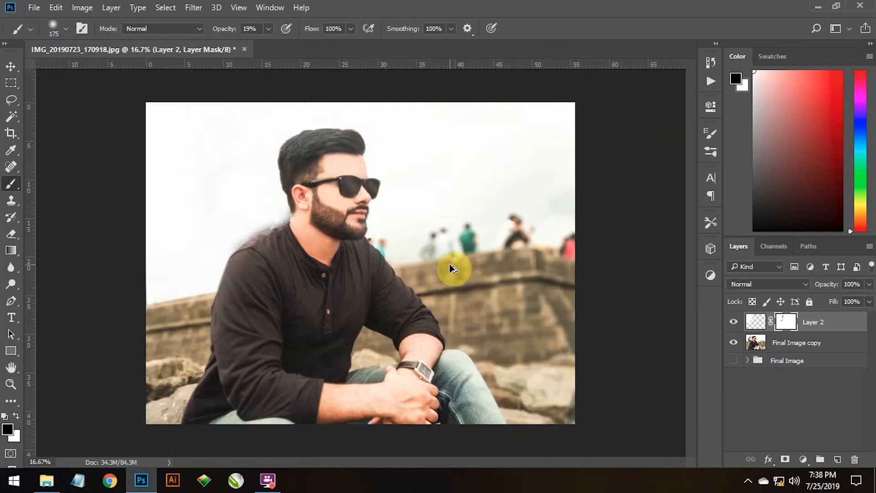
Compare the whole image with Layer 2 hidden and shown, and merge it with the Final Image copy layer.
{"action": "key", "text": "v"}
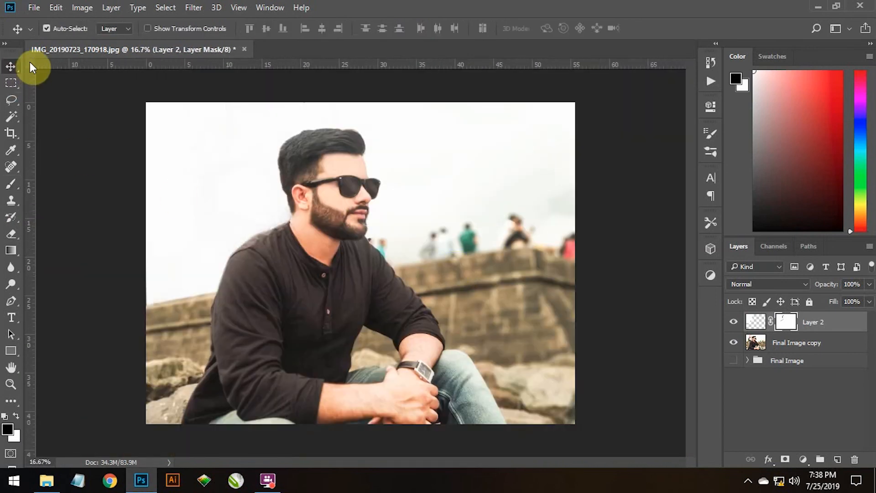
{"action": "left_click", "coordinate": [733, 322]}
{"action": "left_click", "coordinate": [734, 322]}
{"action": "left_click", "coordinate": [734, 321]}
{"action": "left_click", "coordinate": [735, 323]}
{"action": "left_click", "coordinate": [734, 323]}
{"action": "left_click", "coordinate": [736, 324]}
{"action": "left_click", "coordinate": [736, 324]}
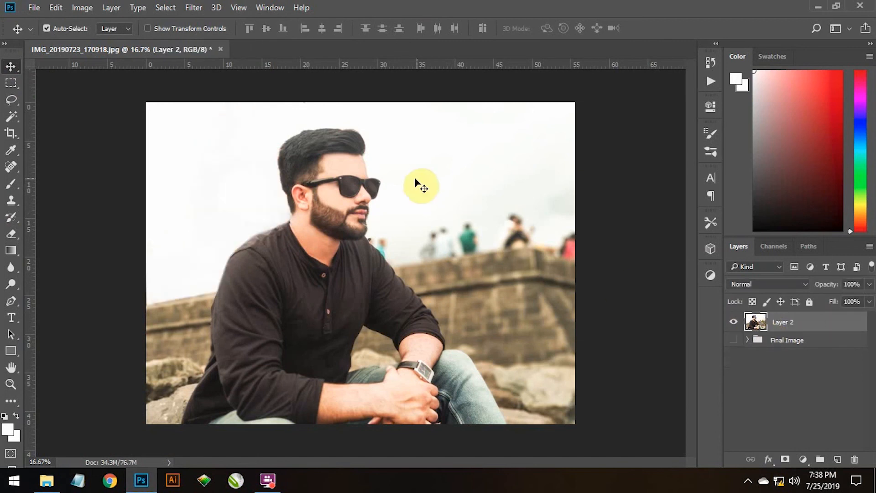
Set up the Burn tool with the Midtones range, 30% exposure and a 200 px brush for darkening the shirt.
{"action": "key", "text": "z"}
{"action": "left_click_drag", "start_coordinate": [487, 162], "coordinate": [517, 202]}
{"action": "left_click_drag", "start_coordinate": [130, 263], "coordinate": [148, 246]}
{"action": "left_click_drag", "start_coordinate": [247, 279], "coordinate": [164, 247]}
{"action": "left_click_drag", "start_coordinate": [14, 280], "coordinate": [57, 295]}
{"action": "key", "text": "bracketleft"}
{"action": "key", "text": "bracketleft"}
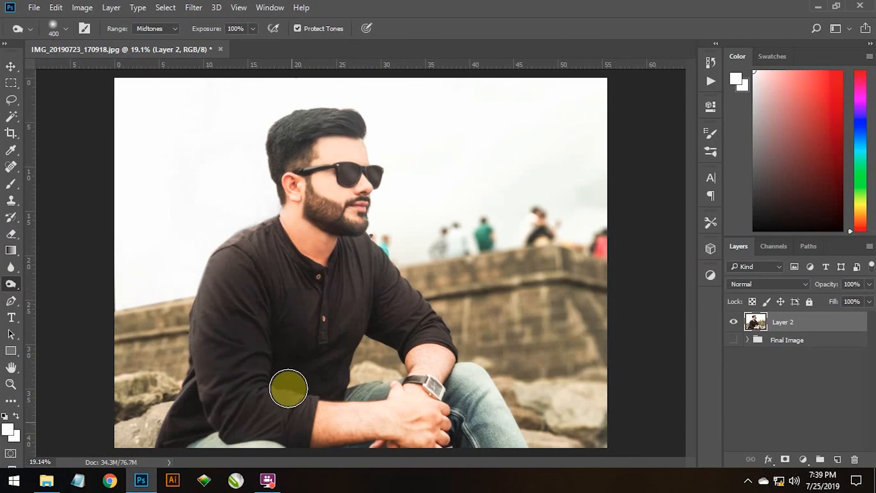
{"action": "key", "text": "ctrl+plus"}
{"action": "key", "text": "ctrl+plus"}
{"action": "key", "text": "bracketleft"}
{"action": "key", "text": "bracketleft"}
{"action": "key", "text": "bracketleft"}
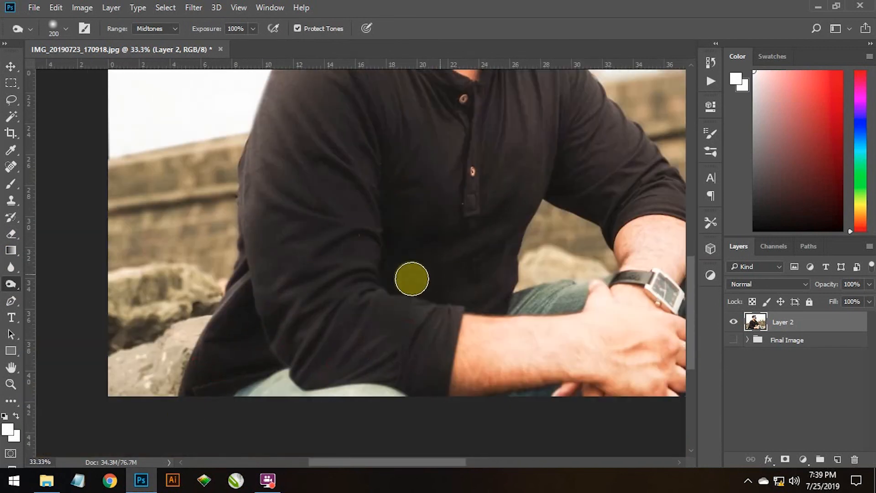
{"action": "left_click_drag", "start_coordinate": [448, 212], "coordinate": [391, 290]}
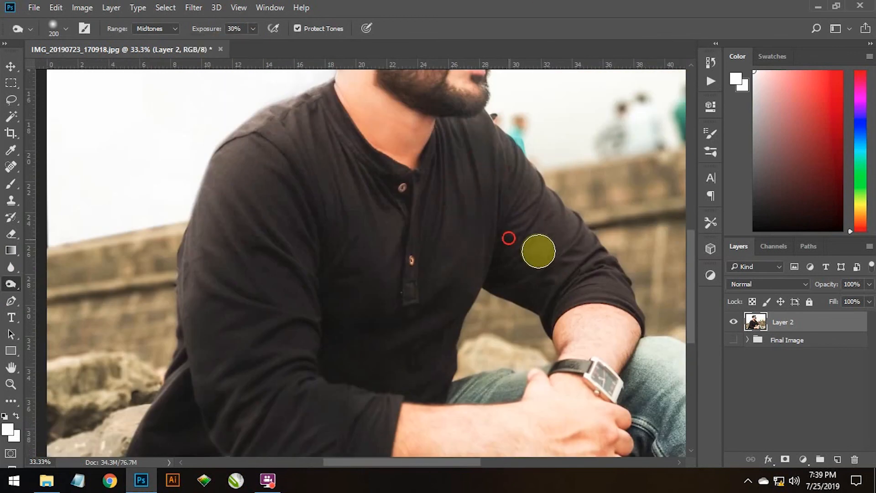
Burn the shirt's front and far sleeve with a soft brush of about 90 px.
{"action": "key", "text": "ctrl+plus"}
{"action": "key", "text": "bracketleft"}
{"action": "key", "text": "bracketleft"}
{"action": "key", "text": "bracketleft"}
{"action": "key", "text": "bracketleft"}
{"action": "key", "text": "bracketleft"}
{"action": "key", "text": "bracketleft"}
{"action": "key", "text": "bracketleft"}
{"action": "key", "text": "bracketleft"}
{"action": "key", "text": "bracketright"}
{"action": "key", "text": "bracketright"}
{"action": "key", "text": "bracketright"}
{"action": "mouse_move", "coordinate": [580, 278]}
{"action": "left_mouse_down"}
{"action": "mouse_move", "coordinate": [544, 243]}
{"action": "mouse_move", "coordinate": [506, 261]}
{"action": "mouse_move", "coordinate": [600, 342]}
{"action": "left_mouse_up"}
{"action": "left_click_drag", "start_coordinate": [256, 172], "coordinate": [328, 336]}
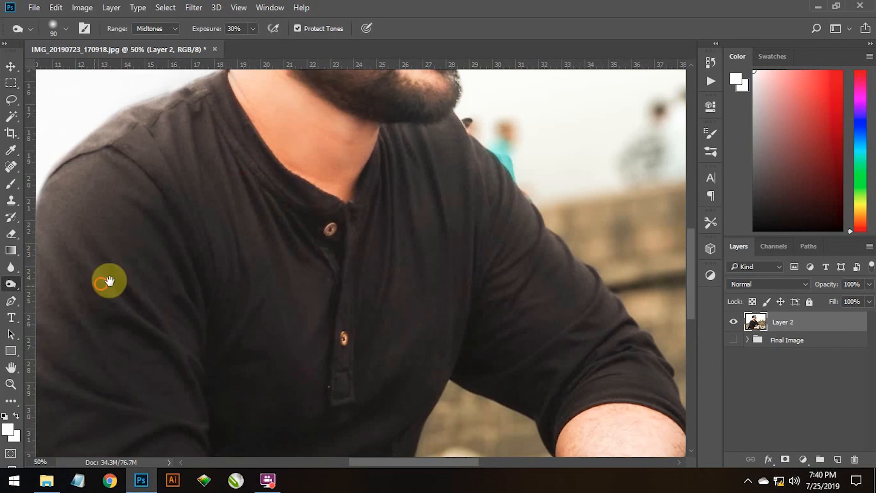
Burn the near sleeve and the lower side of the shirt with a 175 px brush.
{"action": "key", "text": "bracketright"}
{"action": "key", "text": "bracketright"}
{"action": "key", "text": "bracketright"}
{"action": "key", "text": "bracketright"}
{"action": "scroll", "coordinate": [205, 253], "scroll_direction": "down", "scroll_amount": 2}
{"action": "scroll", "coordinate": [206, 253], "scroll_direction": "left", "scroll_amount": 2}
{"action": "scroll", "coordinate": [135, 319], "scroll_direction": "down", "scroll_amount": 3}
{"action": "scroll", "coordinate": [134, 320], "scroll_direction": "left", "scroll_amount": 2}
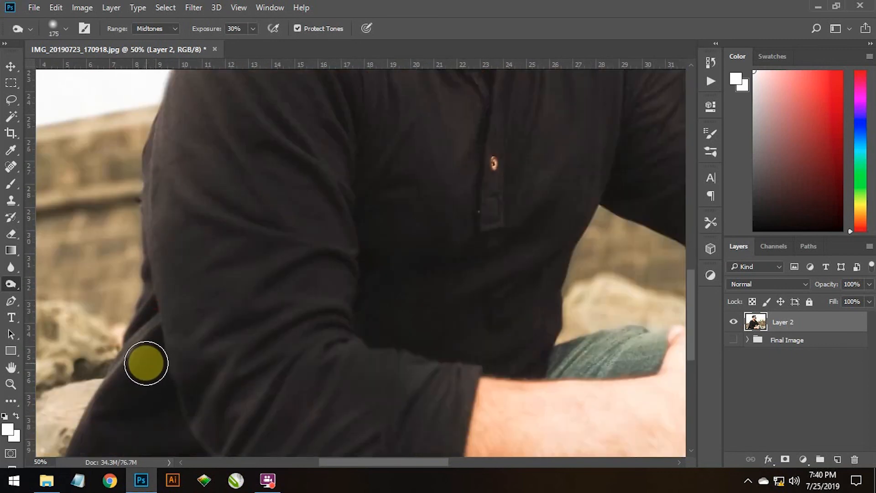
Burn the hair and the cheek and jaw area of the beard with a 90 to 100 px brush.
{"action": "scroll", "coordinate": [385, 372], "scroll_direction": "up", "scroll_amount": 10}
{"action": "scroll", "coordinate": [385, 372], "scroll_direction": "right", "scroll_amount": 2}
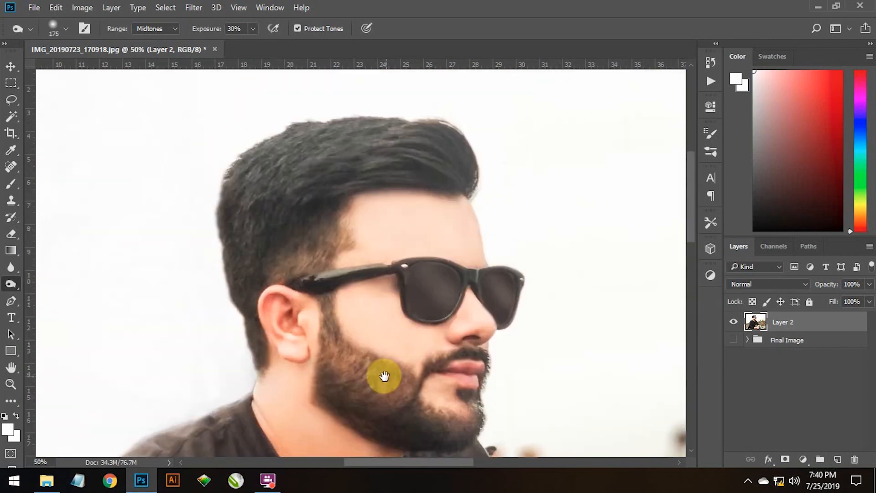
{"action": "key", "text": "bracketleft"}
{"action": "key", "text": "bracketleft"}
{"action": "key", "text": "bracketleft"}
{"action": "key", "text": "bracketleft"}
{"action": "key", "text": "bracketleft"}
{"action": "key", "text": "bracketleft"}
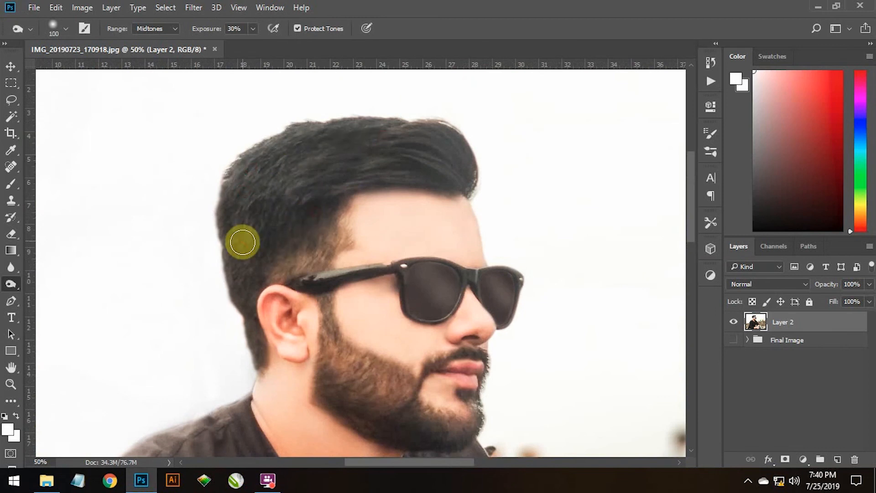
{"action": "mouse_move", "coordinate": [355, 347]}
{"action": "left_mouse_down"}
{"action": "mouse_move", "coordinate": [332, 351]}
{"action": "mouse_move", "coordinate": [394, 380]}
{"action": "mouse_move", "coordinate": [331, 398]}
{"action": "mouse_move", "coordinate": [417, 429]}
{"action": "left_mouse_up"}
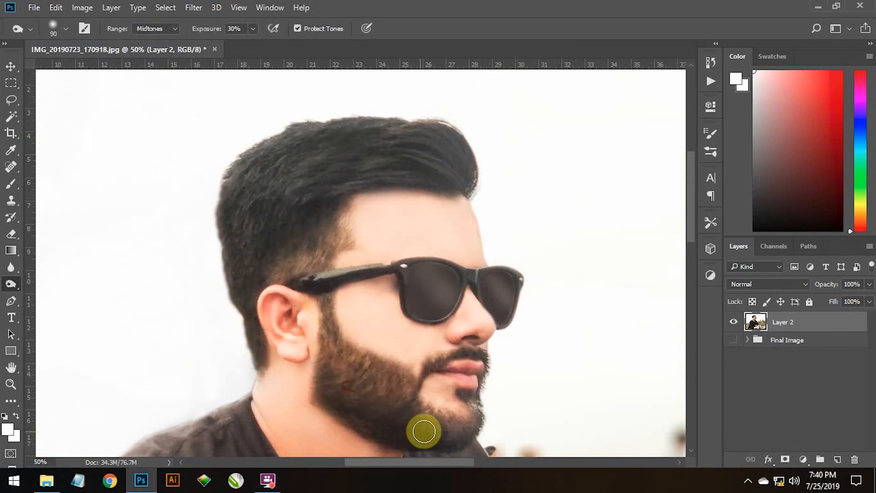
Burn the mustache and the beard around the chin with a smaller brush of about 35 px.
{"action": "scroll", "coordinate": [401, 388], "scroll_direction": "down", "scroll_amount": 2}
{"action": "scroll", "coordinate": [402, 388], "scroll_direction": "right", "scroll_amount": 1}
{"action": "key", "text": "bracketright"}
{"action": "key", "text": "bracketright"}
{"action": "key", "text": "bracketleft"}
{"action": "key", "text": "bracketleft"}
{"action": "key", "text": "bracketleft"}
{"action": "left_click_drag", "start_coordinate": [388, 353], "coordinate": [414, 315]}
{"action": "key", "text": "ctrl+0"}
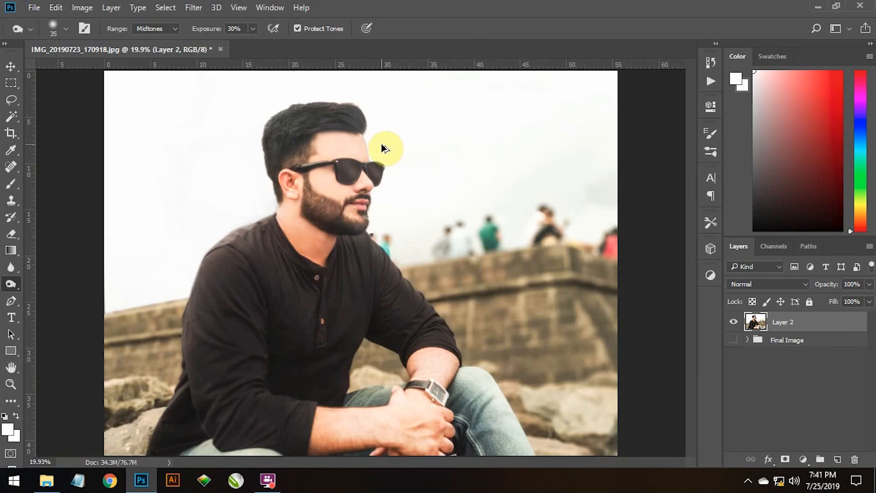
Lower the burn exposure to 10% and softly darken the beard with a 150 px brush.
{"action": "left_click_drag", "start_coordinate": [318, 107], "coordinate": [365, 109]}
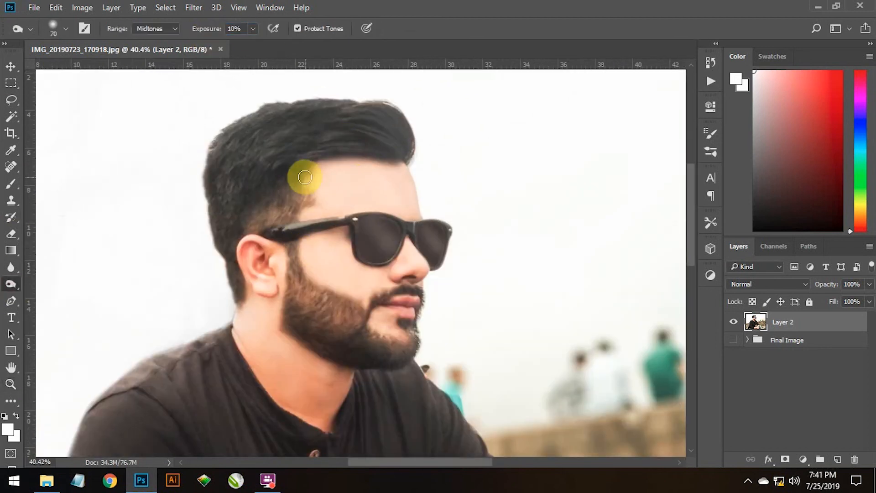
{"action": "key", "text": "bracketright"}
{"action": "key", "text": "bracketright"}
{"action": "key", "text": "bracketright"}
{"action": "left_click_drag", "start_coordinate": [306, 299], "coordinate": [339, 327]}
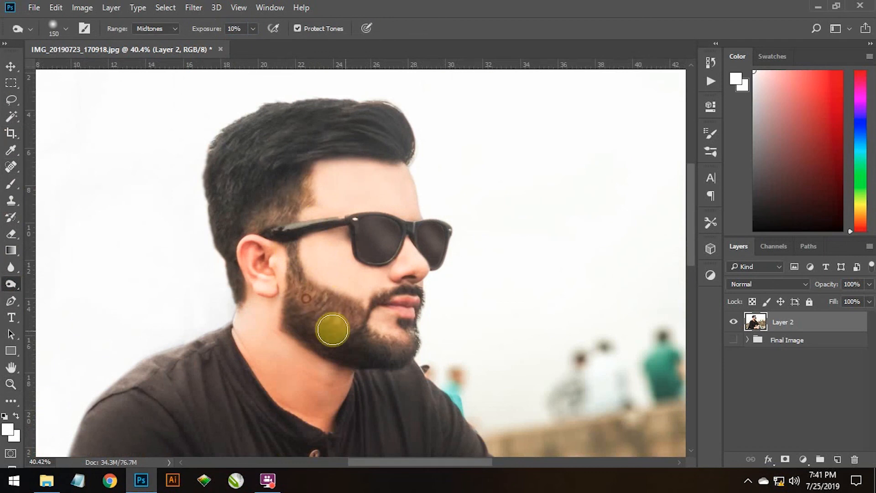
{"action": "key", "text": "bracketleft"}
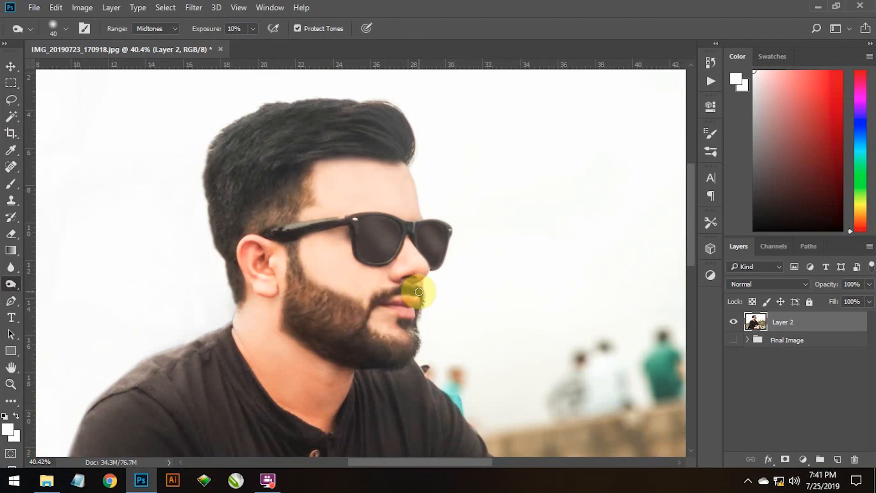
Burn along the temple arm of the sunglasses and set the exposure to 30%.
{"action": "key", "text": "ctrl+plus"}
{"action": "key", "text": "ctrl+plus"}
{"action": "key", "text": "ctrl+plus"}
{"action": "key", "text": "bracketleft"}
{"action": "left_click", "coordinate": [234, 29]}
{"action": "type", "text": "3"}
{"action": "key", "text": "Return"}
{"action": "mouse_move", "coordinate": [194, 202]}
{"action": "left_mouse_down"}
{"action": "mouse_move", "coordinate": [229, 181]}
{"action": "mouse_move", "coordinate": [298, 167]}
{"action": "left_mouse_up"}
{"action": "type", "text": "30"}
{"action": "key", "text": "Return"}
{"action": "key", "text": "bracketright"}
{"action": "key", "text": "ctrl+minus"}
{"action": "key", "text": "ctrl+minus"}
{"action": "key", "text": "ctrl+minus"}
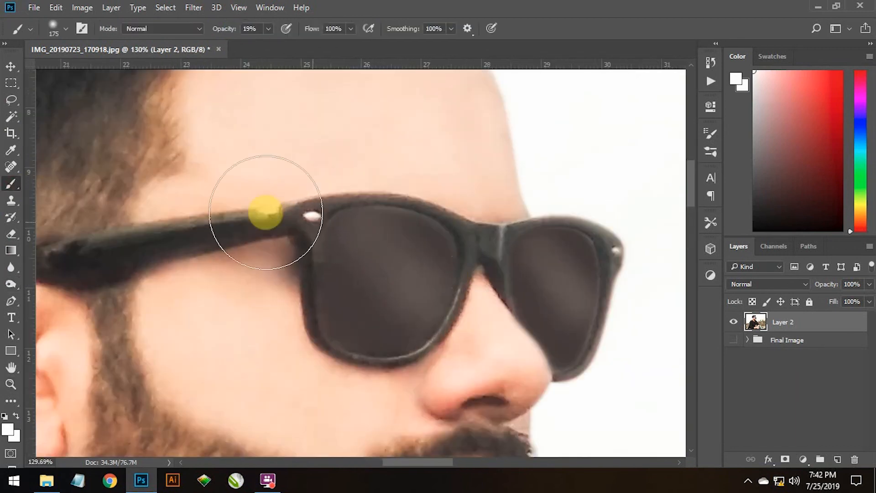
Burn the near lens of the sunglasses, and its upper rim with a 10 px brush.
{"action": "left_click", "coordinate": [16, 281]}
{"action": "mouse_move", "coordinate": [318, 295]}
{"action": "left_mouse_down"}
{"action": "mouse_move", "coordinate": [345, 356]}
{"action": "mouse_move", "coordinate": [422, 352]}
{"action": "mouse_move", "coordinate": [454, 303]}
{"action": "mouse_move", "coordinate": [442, 226]}
{"action": "mouse_move", "coordinate": [399, 321]}
{"action": "mouse_move", "coordinate": [422, 316]}
{"action": "mouse_move", "coordinate": [427, 230]}
{"action": "left_mouse_up"}
{"action": "key", "text": "bracketleft"}
{"action": "key", "text": "bracketleft"}
{"action": "key", "text": "bracketleft"}
{"action": "key", "text": "bracketleft"}
{"action": "left_click_drag", "start_coordinate": [297, 207], "coordinate": [459, 225]}
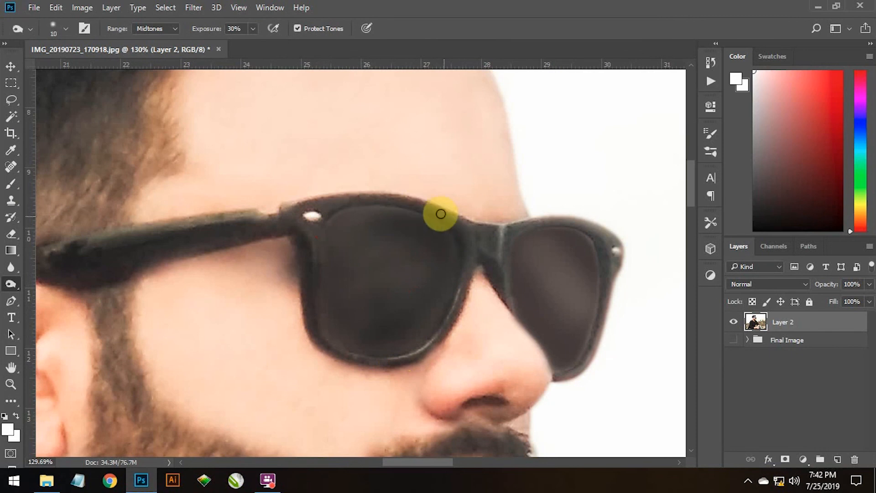
{"action": "mouse_move", "coordinate": [300, 206]}
{"action": "left_mouse_down"}
{"action": "mouse_move", "coordinate": [410, 205]}
{"action": "mouse_move", "coordinate": [452, 223]}
{"action": "left_mouse_up"}
Burn the sunglasses' temple arm and the outer side of the near rim with a slightly larger brush.
{"action": "key", "text": "bracketright"}
{"action": "key", "text": "bracketright"}
{"action": "mouse_move", "coordinate": [235, 226]}
{"action": "left_mouse_down"}
{"action": "mouse_move", "coordinate": [135, 238]}
{"action": "mouse_move", "coordinate": [229, 226]}
{"action": "left_mouse_up"}
{"action": "left_click_drag", "start_coordinate": [307, 237], "coordinate": [313, 289]}
Burn the bridge, far lens and far rim of the sunglasses down to the lower edge with a 20 px brush.
{"action": "scroll", "coordinate": [313, 288], "scroll_direction": "right", "scroll_amount": 3}
{"action": "mouse_move", "coordinate": [362, 240]}
{"action": "left_mouse_down"}
{"action": "mouse_move", "coordinate": [371, 219]}
{"action": "mouse_move", "coordinate": [487, 237]}
{"action": "mouse_move", "coordinate": [472, 314]}
{"action": "mouse_move", "coordinate": [454, 221]}
{"action": "mouse_move", "coordinate": [389, 245]}
{"action": "mouse_move", "coordinate": [410, 307]}
{"action": "mouse_move", "coordinate": [461, 256]}
{"action": "left_mouse_up"}
{"action": "key", "text": "bracketright"}
{"action": "key", "text": "bracketright"}
{"action": "key", "text": "bracketright"}
{"action": "key", "text": "bracketright"}
{"action": "key", "text": "bracketleft"}
{"action": "key", "text": "bracketleft"}
{"action": "key", "text": "bracketleft"}
{"action": "left_click_drag", "start_coordinate": [460, 256], "coordinate": [442, 363]}
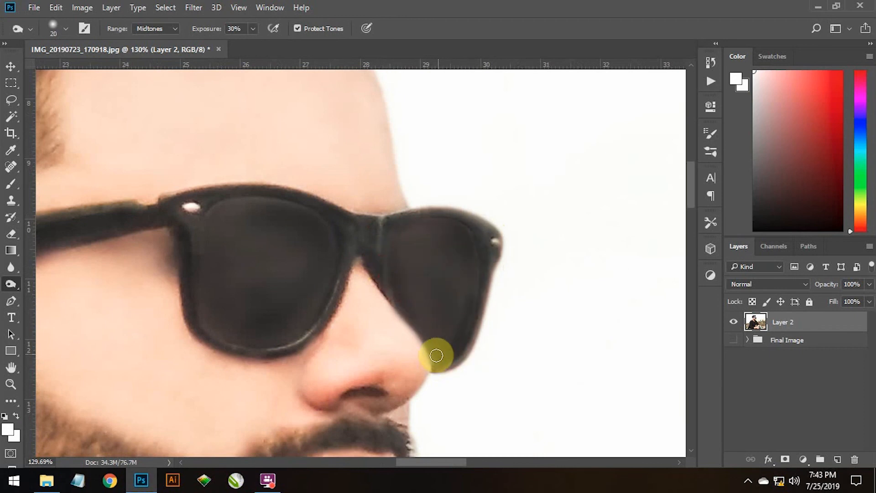
Examine the burned sunglasses, face and shirt up close and in the full portrait.
{"action": "key", "text": "z"}
{"action": "mouse_move", "coordinate": [516, 273]}
{"action": "left_mouse_down"}
{"action": "mouse_move", "coordinate": [419, 219]}
{"action": "mouse_move", "coordinate": [433, 213]}
{"action": "left_mouse_up"}
{"action": "left_click_drag", "start_coordinate": [558, 207], "coordinate": [413, 130]}
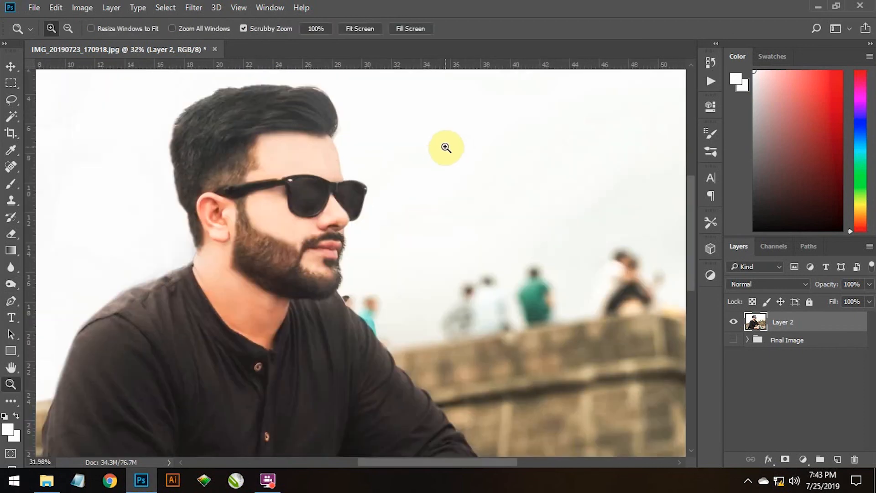
{"action": "left_click_drag", "start_coordinate": [467, 217], "coordinate": [429, 190]}
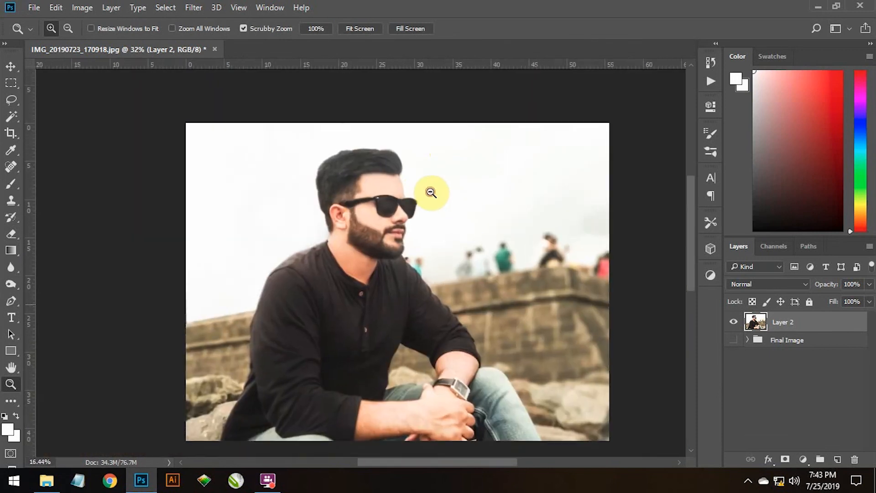
{"action": "left_click", "coordinate": [12, 67]}
{"action": "key", "text": "ctrl+plus"}
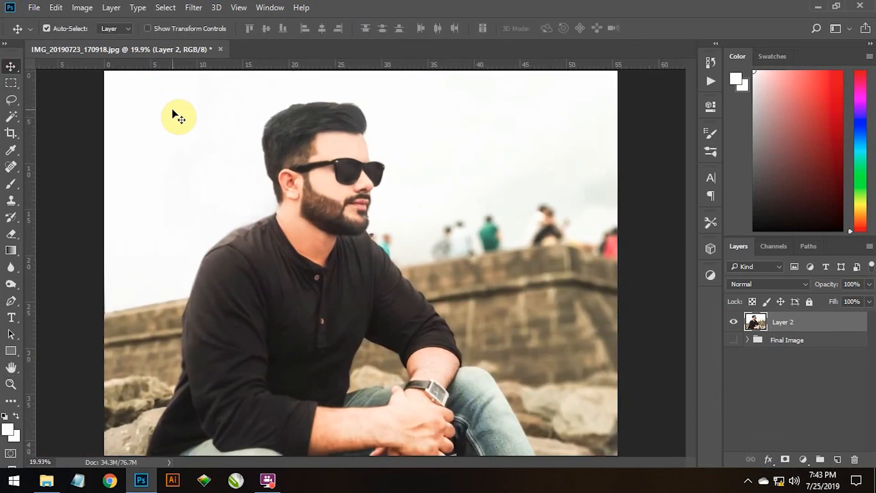
{"action": "key", "text": "z"}
{"action": "left_click_drag", "start_coordinate": [215, 144], "coordinate": [428, 292]}
{"action": "left_click_drag", "start_coordinate": [343, 233], "coordinate": [35, 88]}
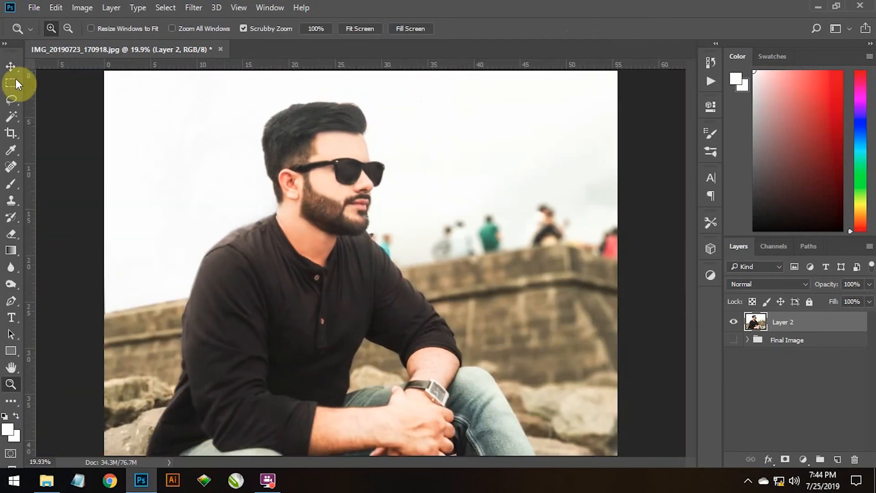